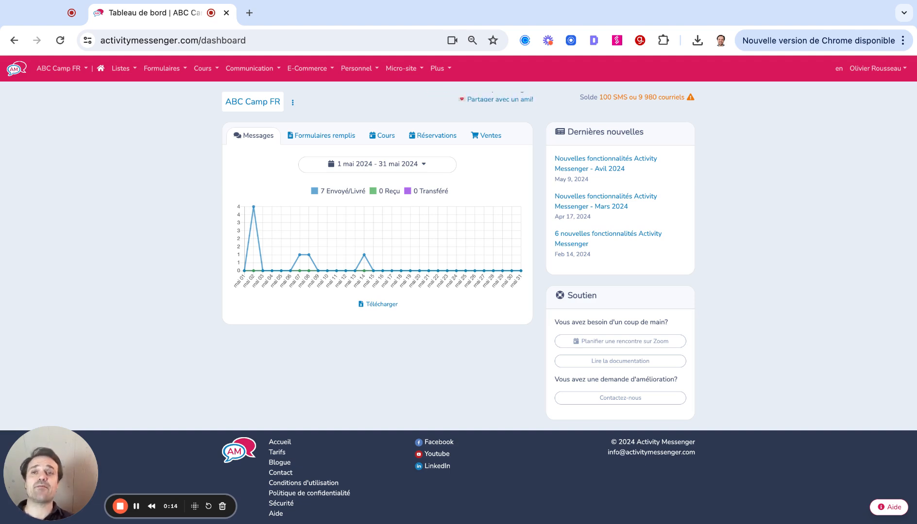
Start adding a new course/event from the list of all courses and events.
click(201, 71)
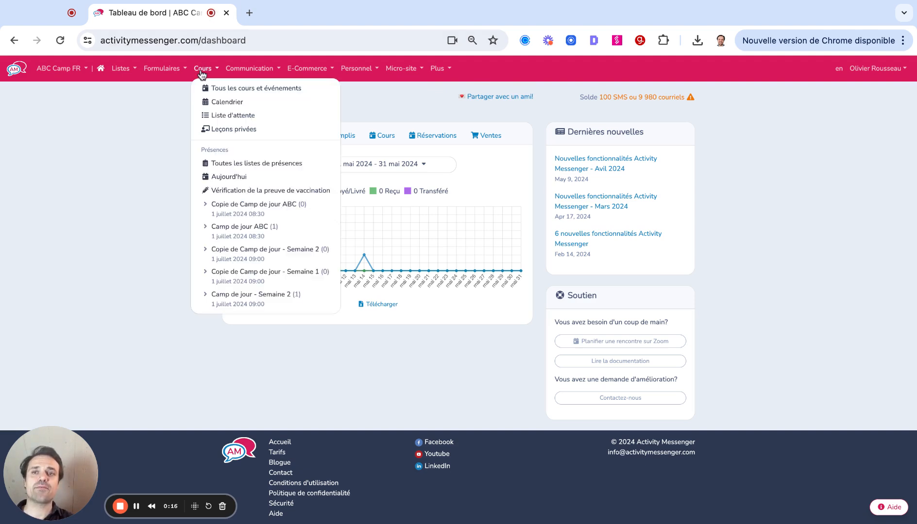
click(242, 95)
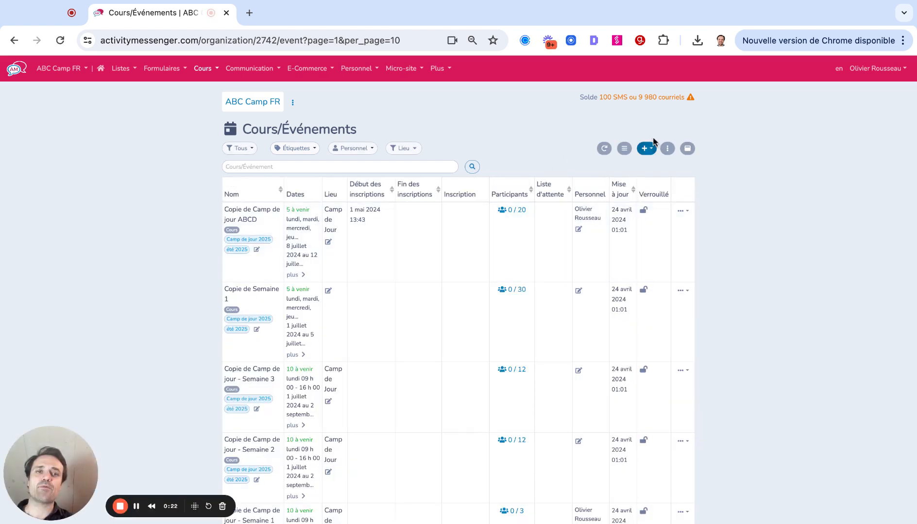
click(646, 149)
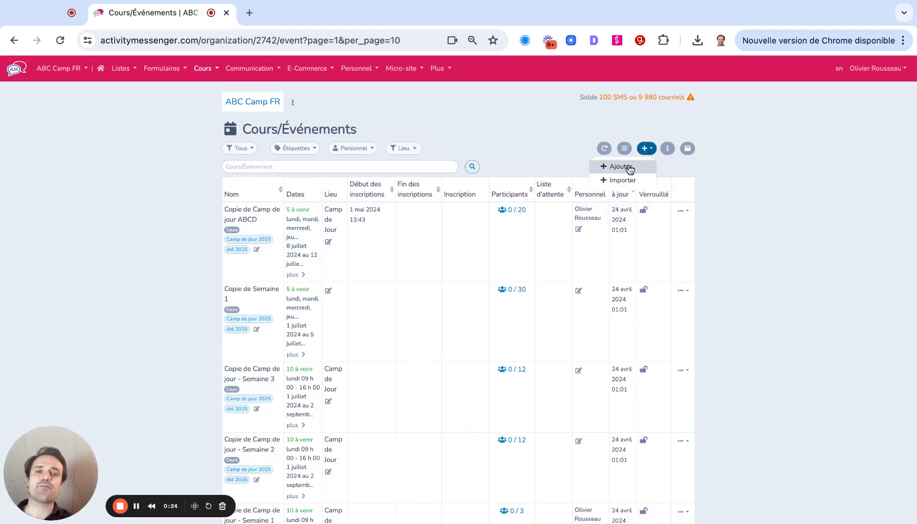
click(628, 168)
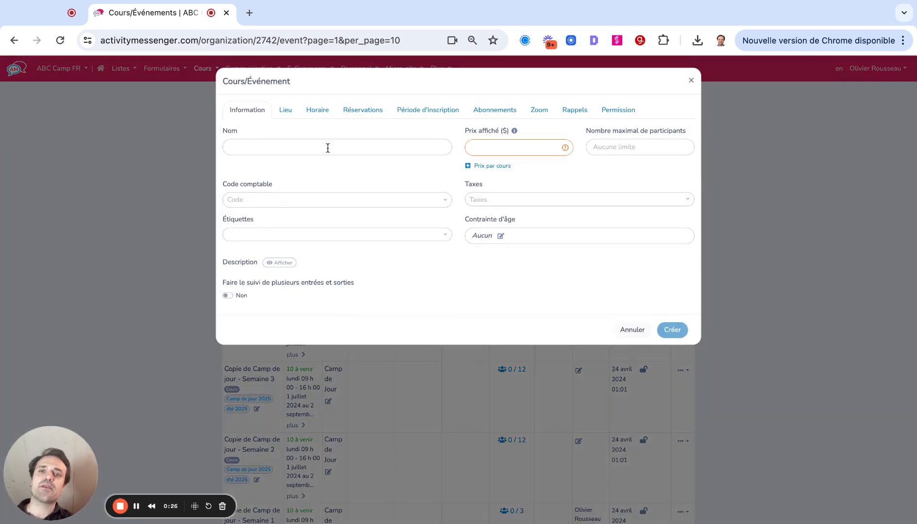
Name the new event "Tournoi de Tennis" and set its displayed price to 10 $.
click(328, 147)
text(Tourn)
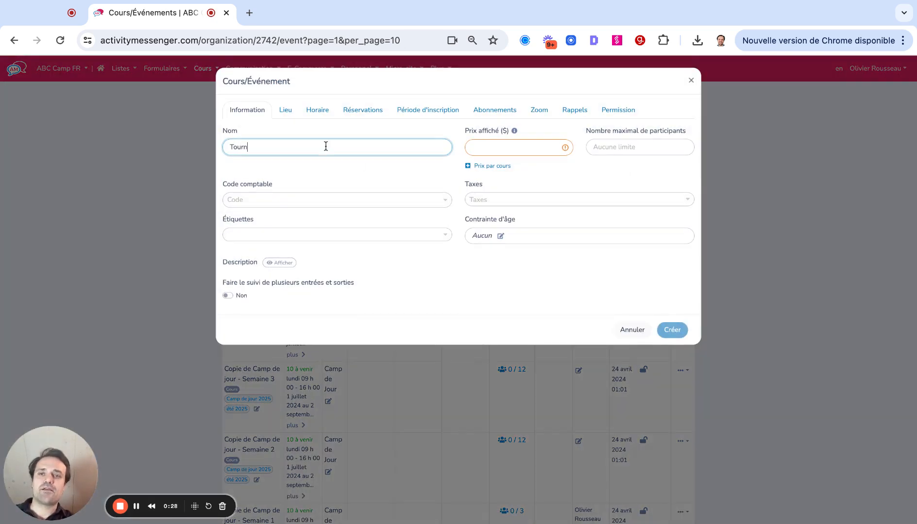
text(oi de Tennis)
click(486, 149)
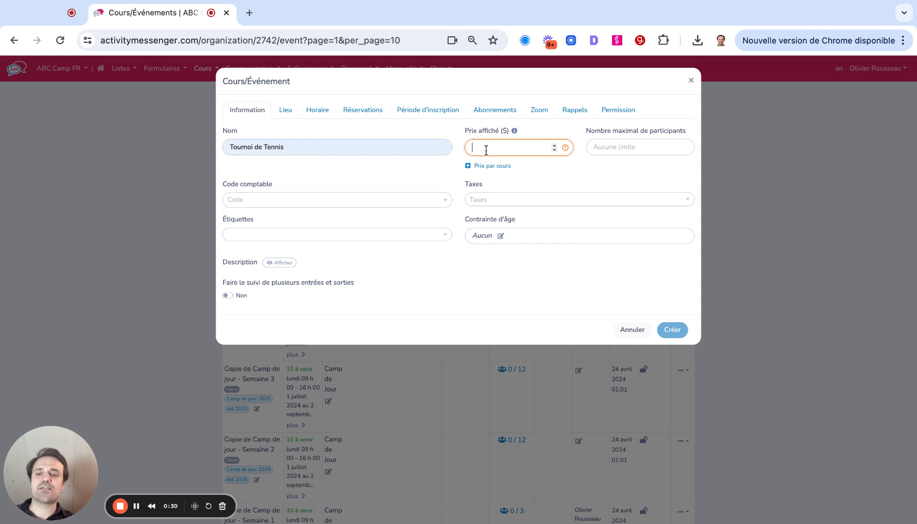
text(10)
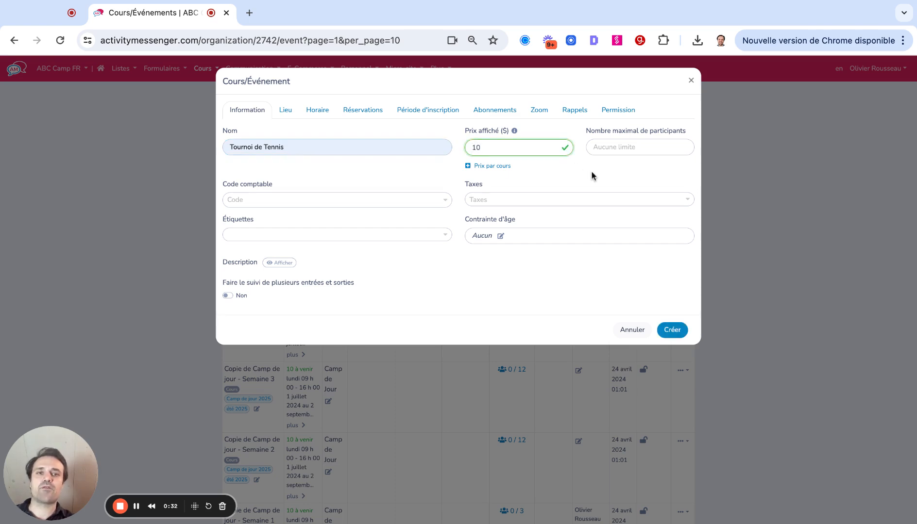
click(591, 176)
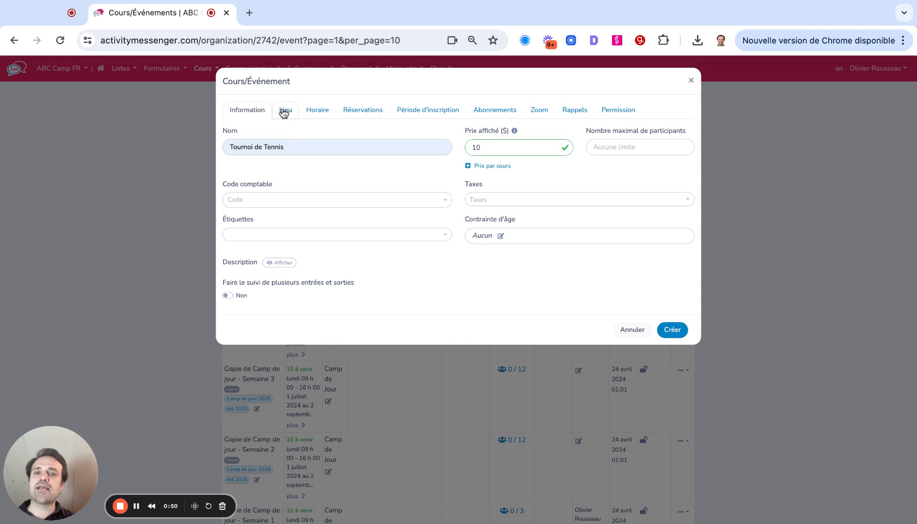
Set the event's location to Terrain ABC.
click(284, 112)
click(263, 148)
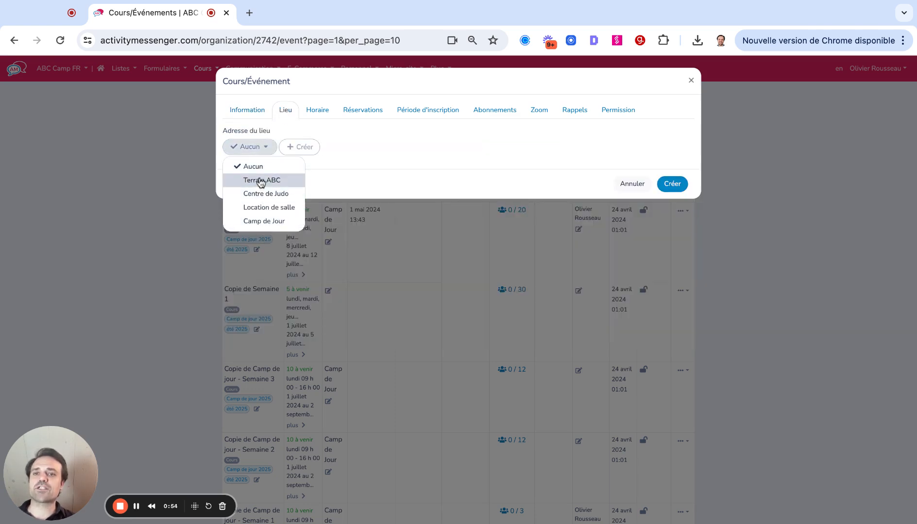
click(260, 181)
Schedule the event for Sunday 23 June 2024 with a duration of 7 hours, and create it.
click(317, 109)
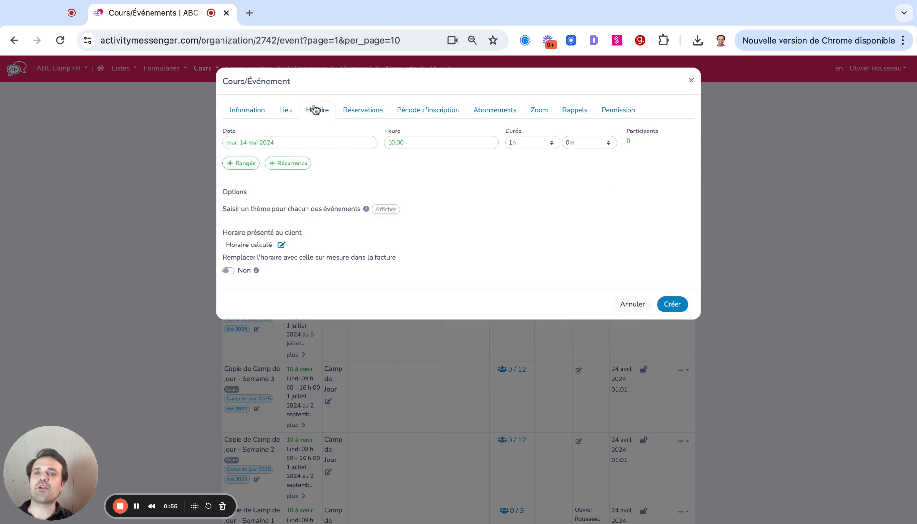
click(300, 140)
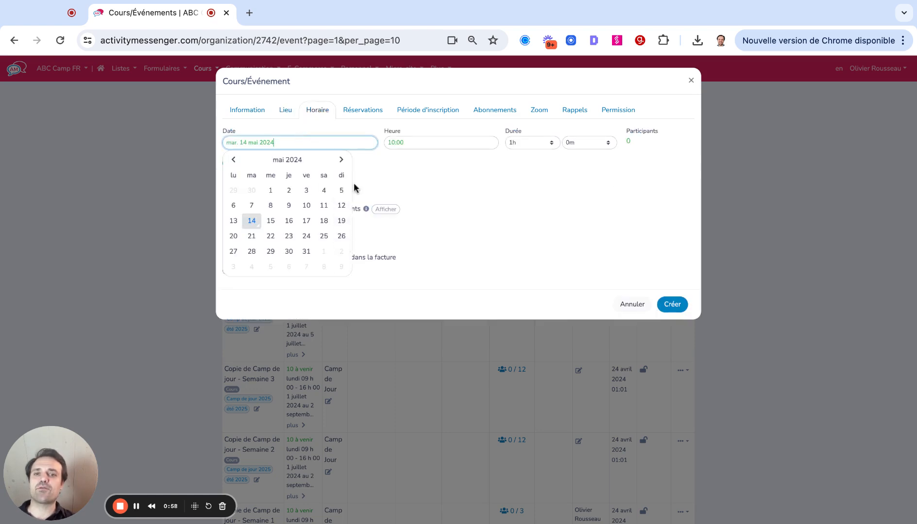
click(341, 160)
click(342, 236)
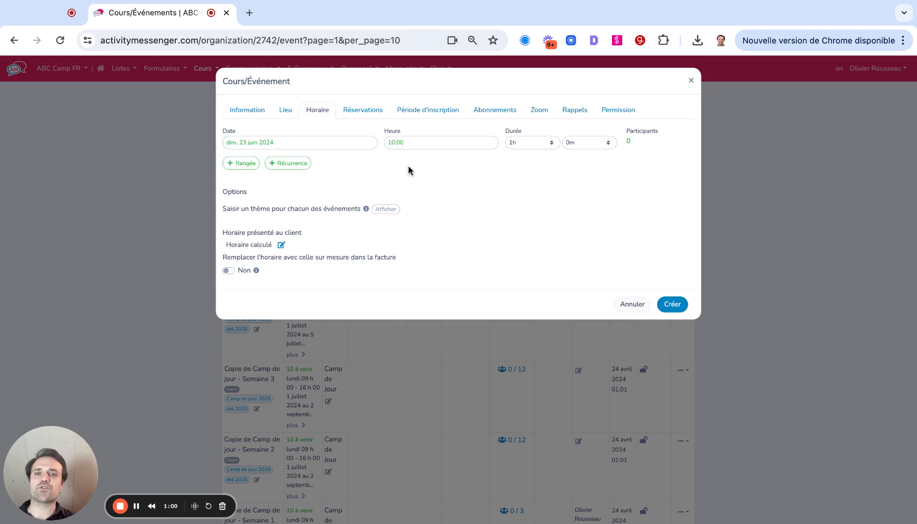
click(511, 146)
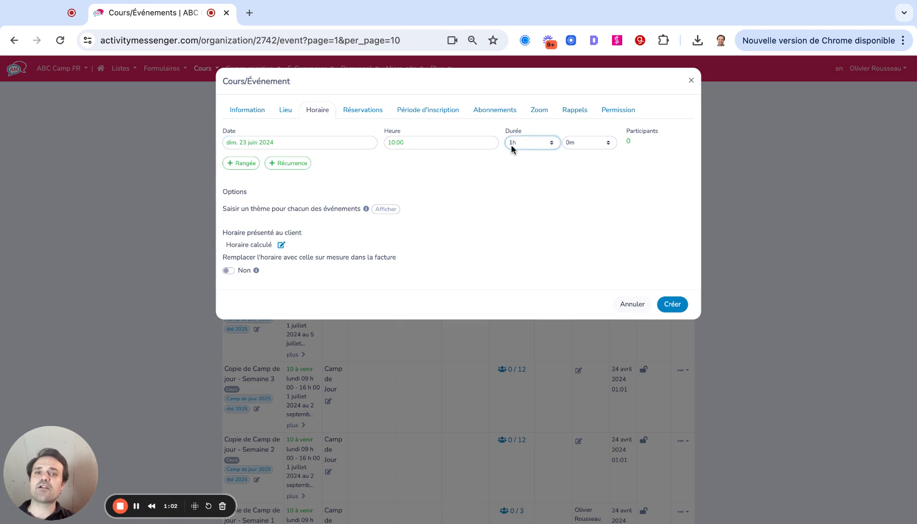
key(7)
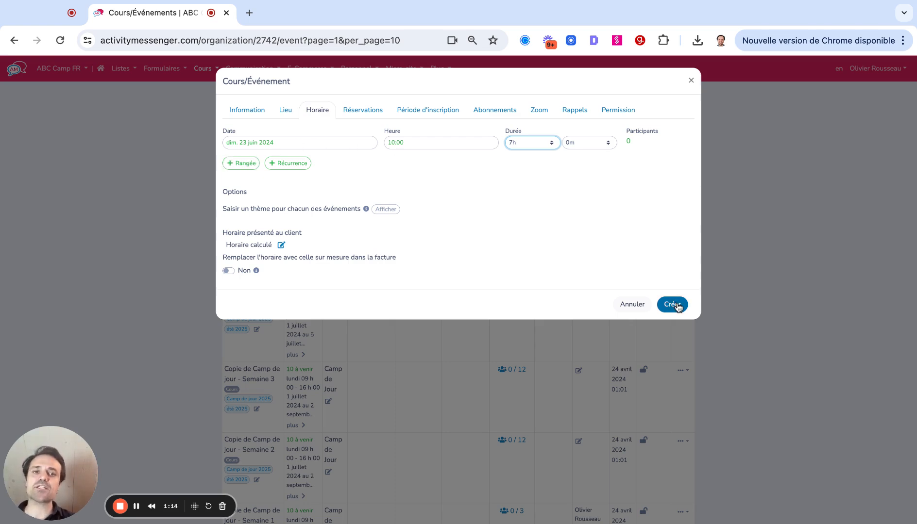
click(672, 304)
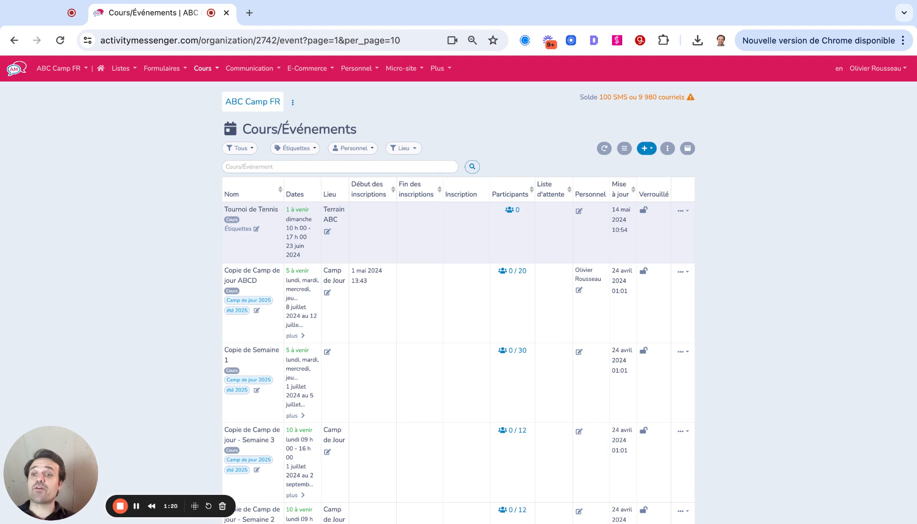
Begin a new form and preview the "Vente de billets" sample.
click(170, 68)
click(167, 88)
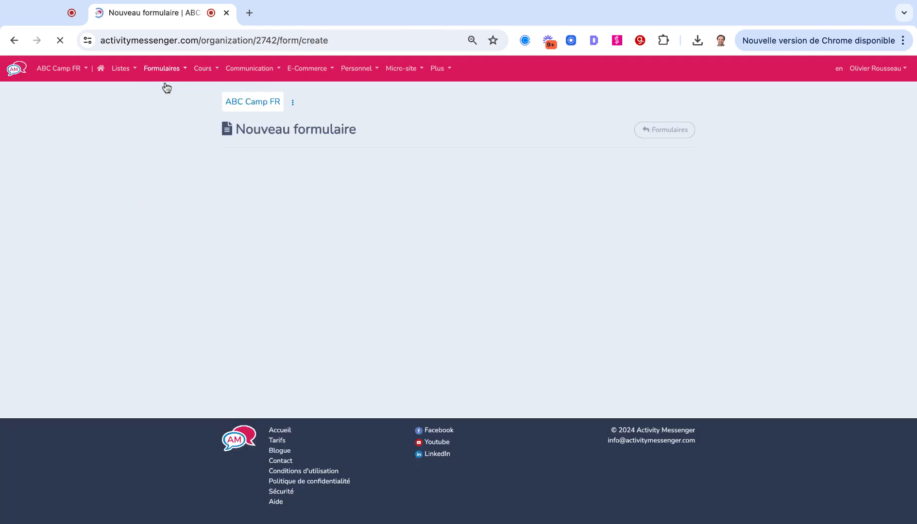
scroll(174, 234, down, 3)
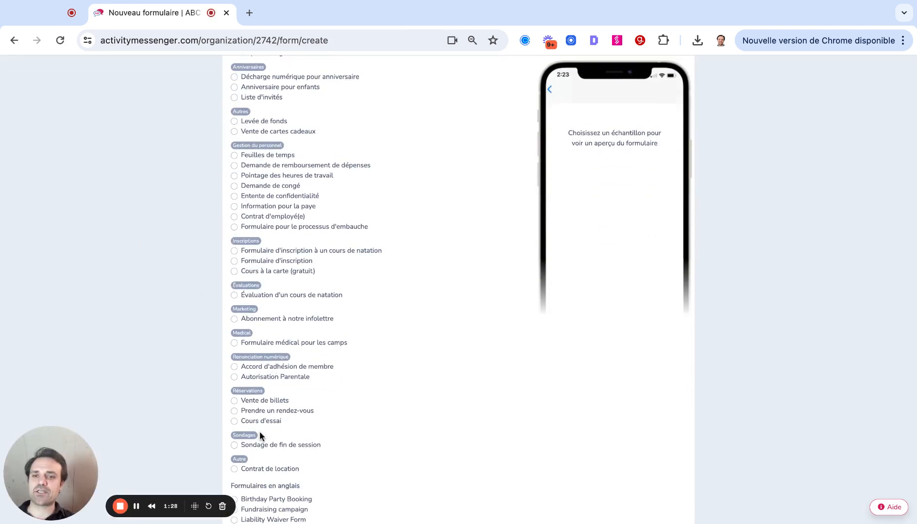
click(252, 400)
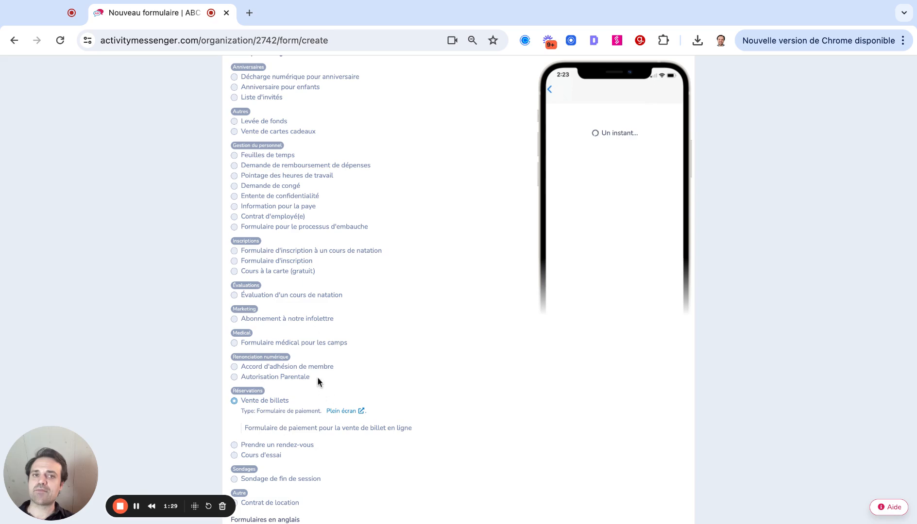
Choose to build the form from scratch with the type "Formulaire d'inscription (événement avec billets)".
scroll(505, 249, up, 3)
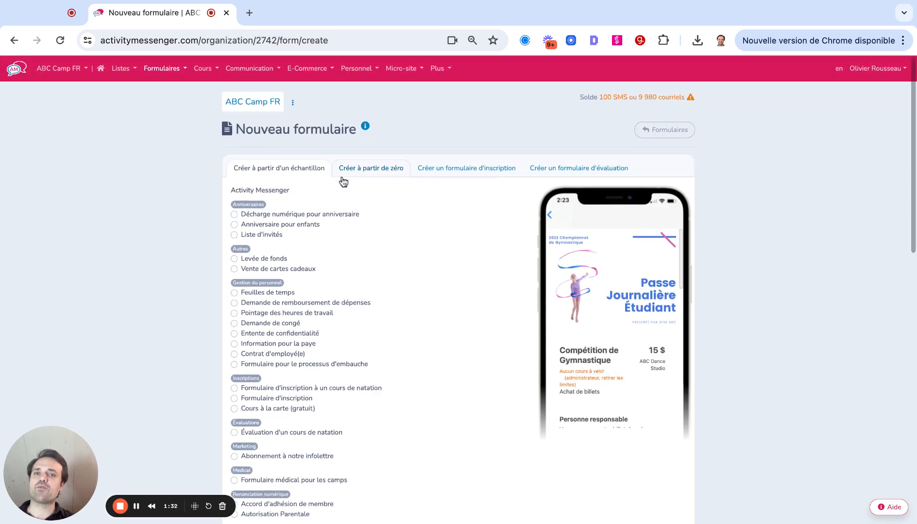
click(374, 174)
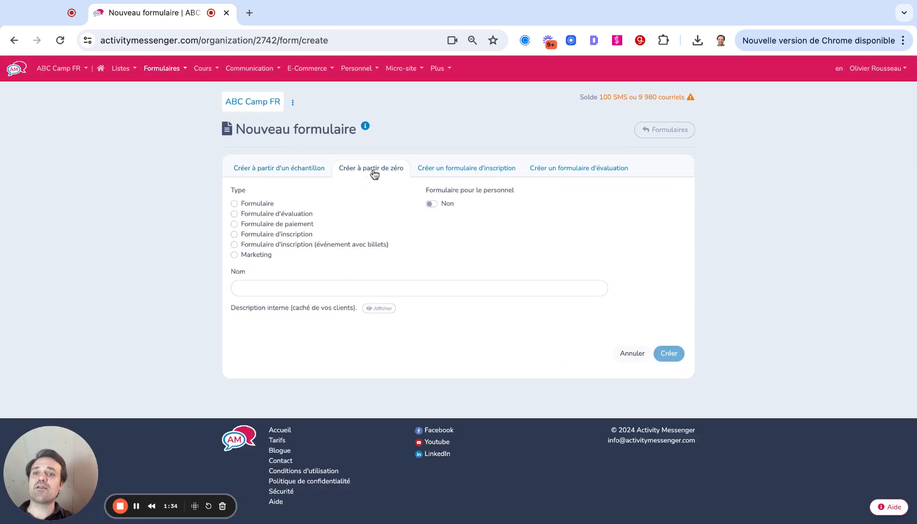
click(234, 246)
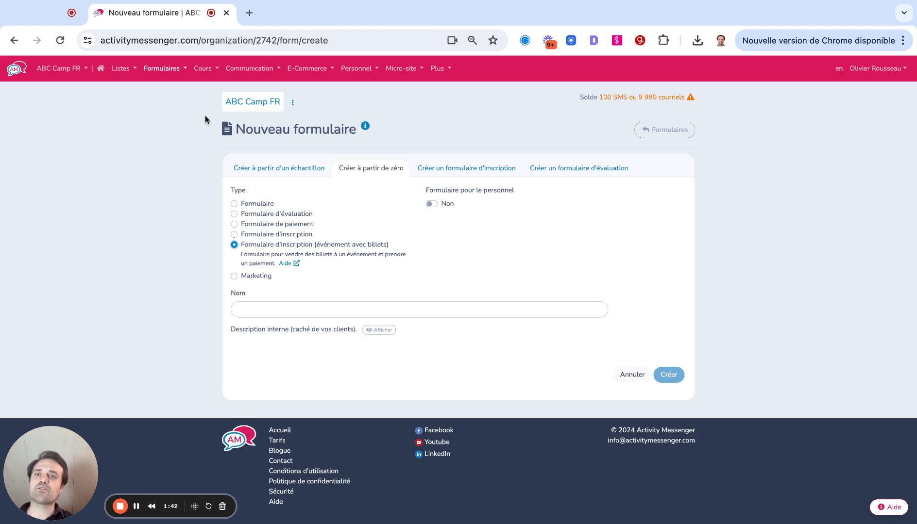
Open the existing Tournoi de Tennis registration form and assign the Tournoi de Tennis event to its empty event question.
click(167, 69)
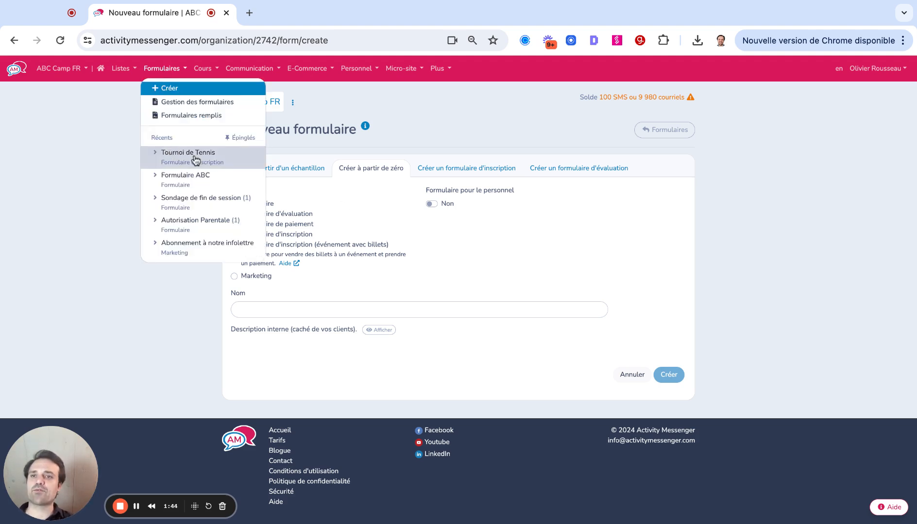
click(211, 162)
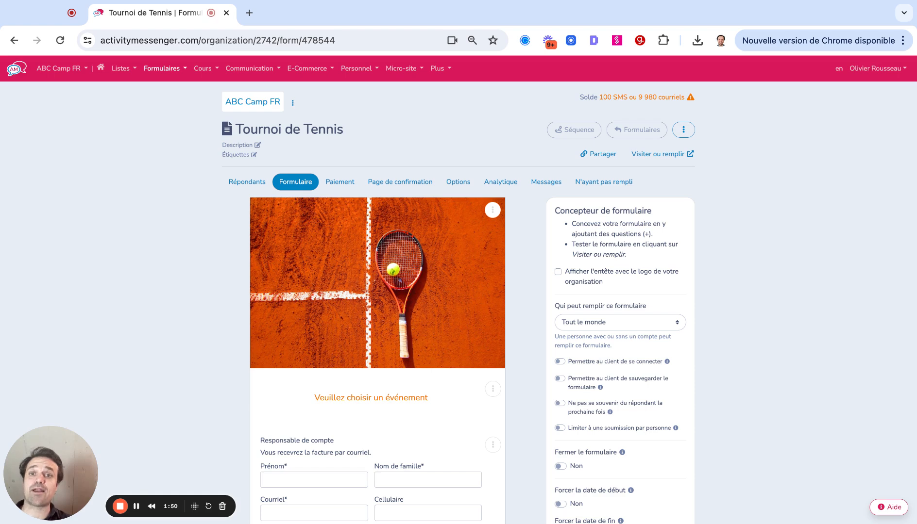
scroll(408, 219, down, 2)
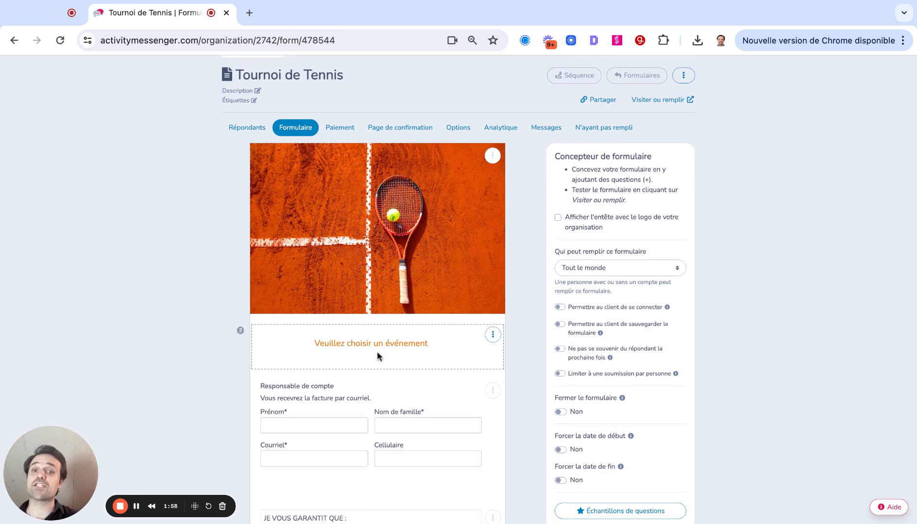
click(491, 335)
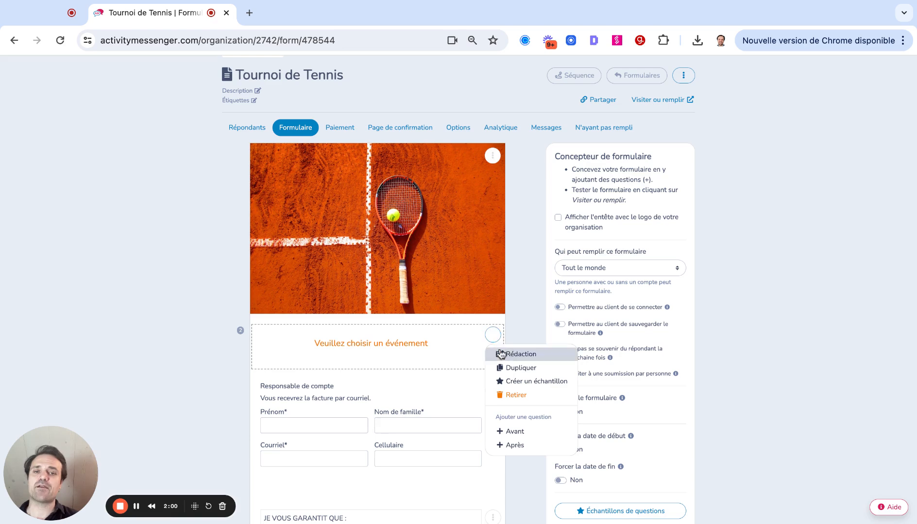
click(505, 353)
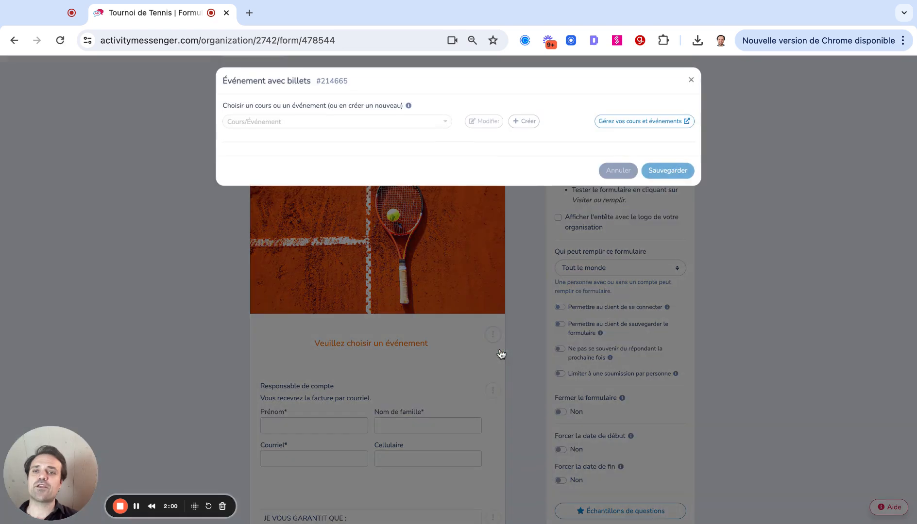
click(282, 122)
click(245, 139)
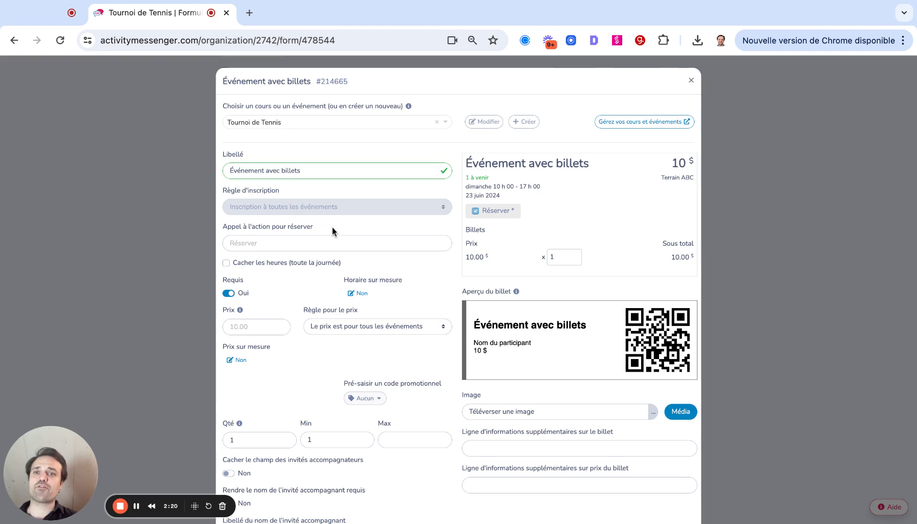
Change the ticketed event's label to "Tournoi de Tennis U12".
triple_click(311, 170)
text(Tourn)
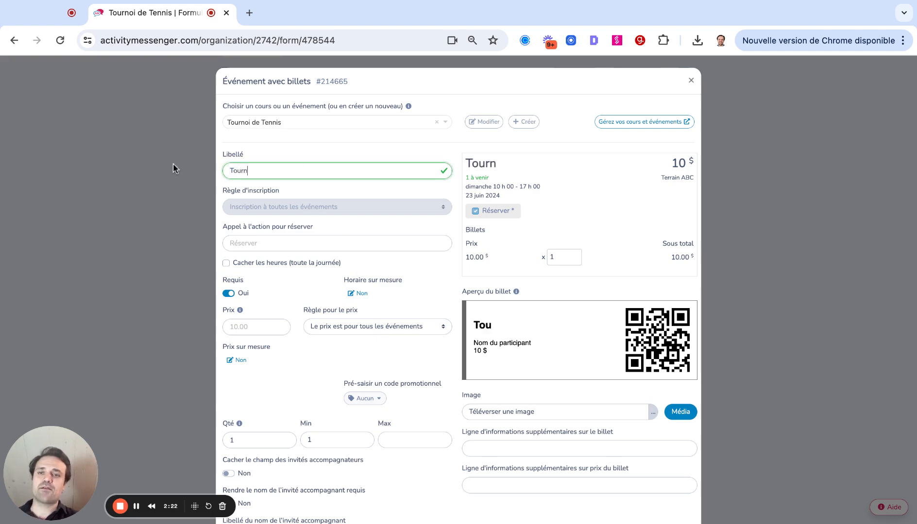
text(oi de Tennis)
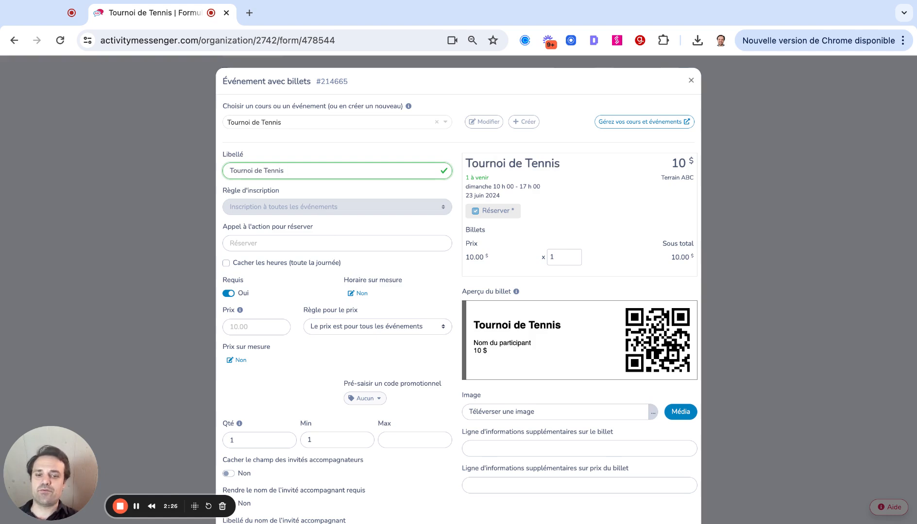
text( U12)
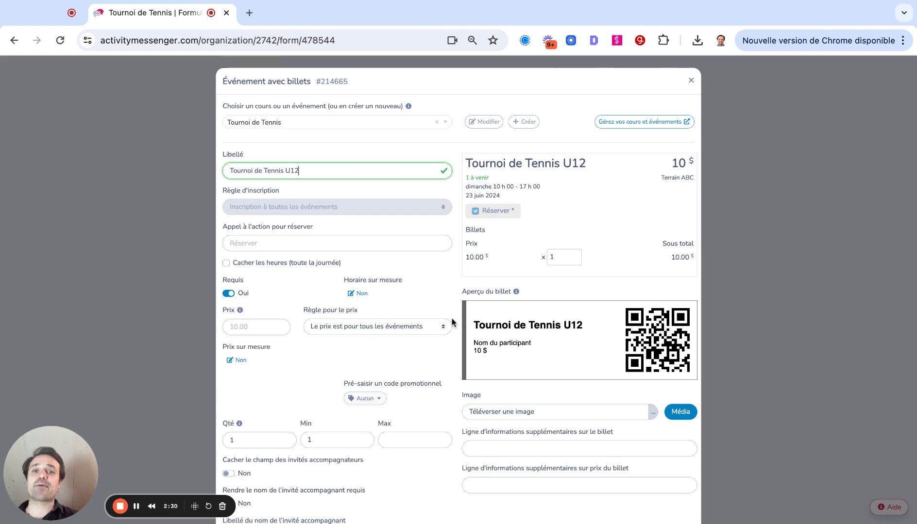
Set the booking call to action to "Acheter" and make the booking not required.
click(255, 243)
text(A)
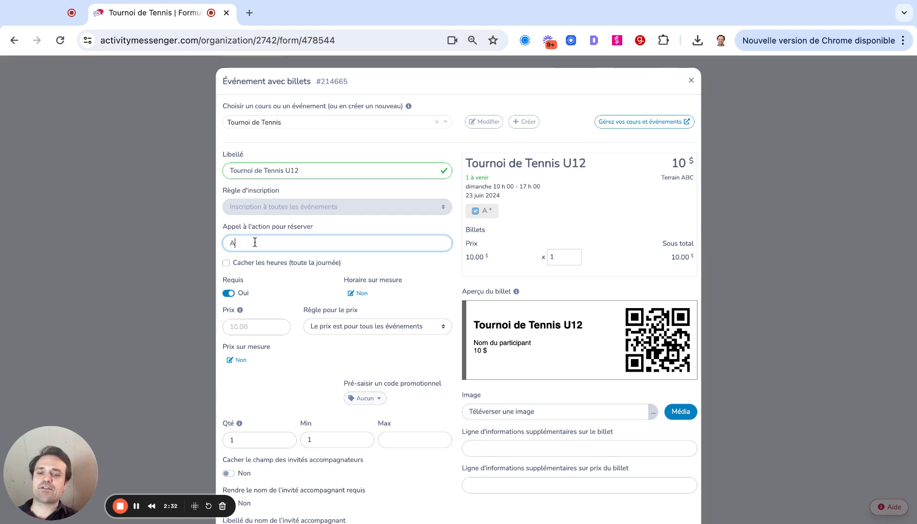
text(cheter)
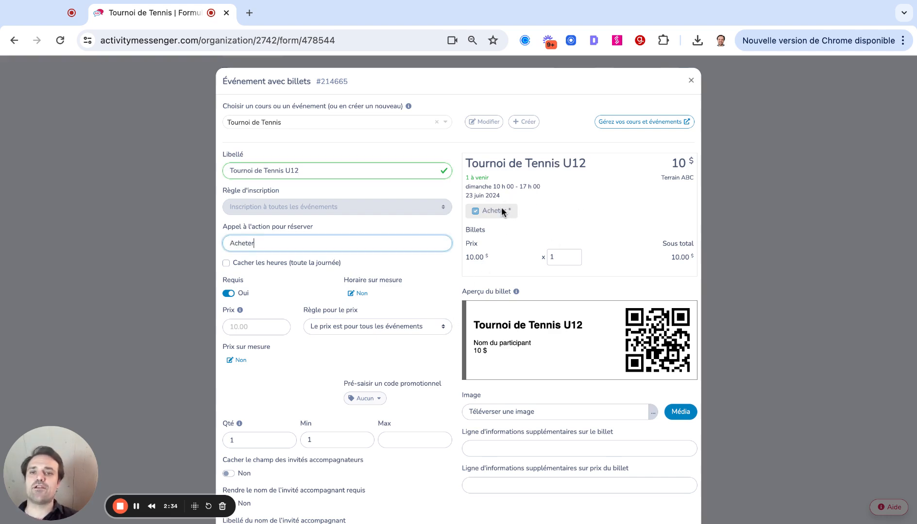
click(227, 295)
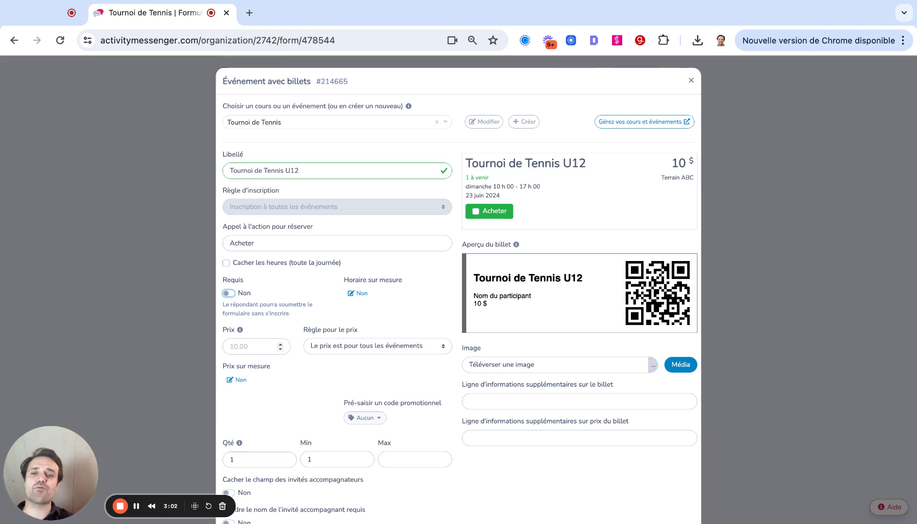
Set the maximum ticket quantity per booking to 1 for the ticketed event.
click(353, 347)
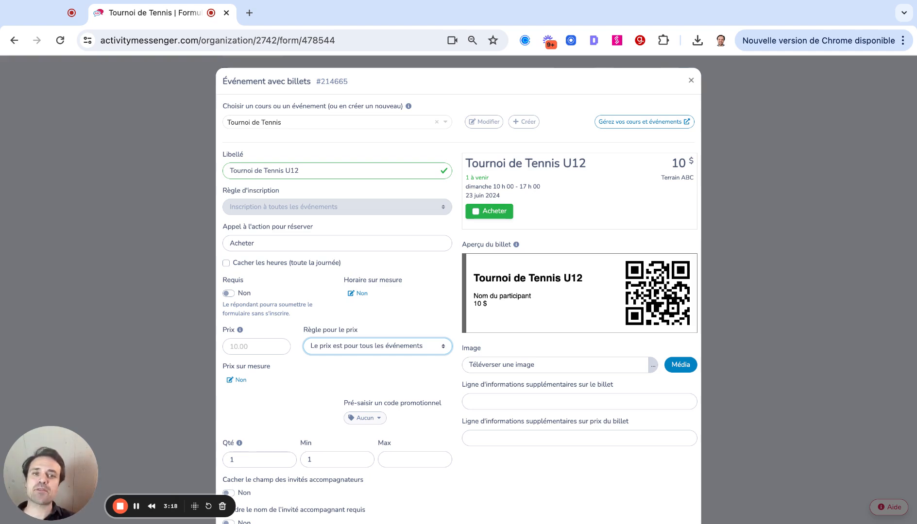
scroll(361, 401, down, 3)
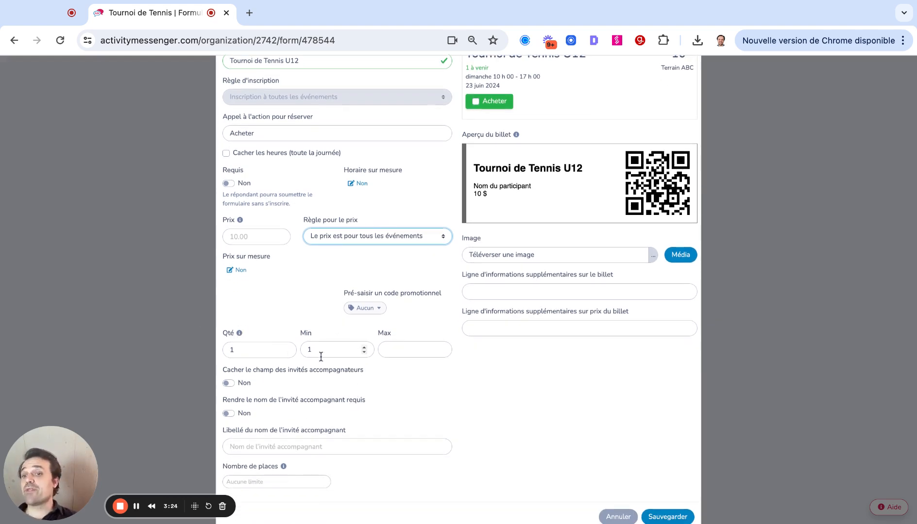
click(397, 351)
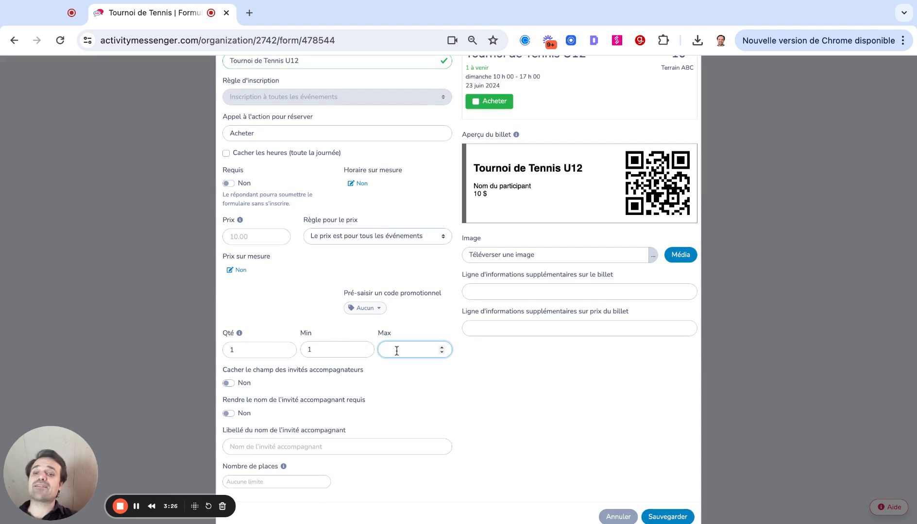
text(3)
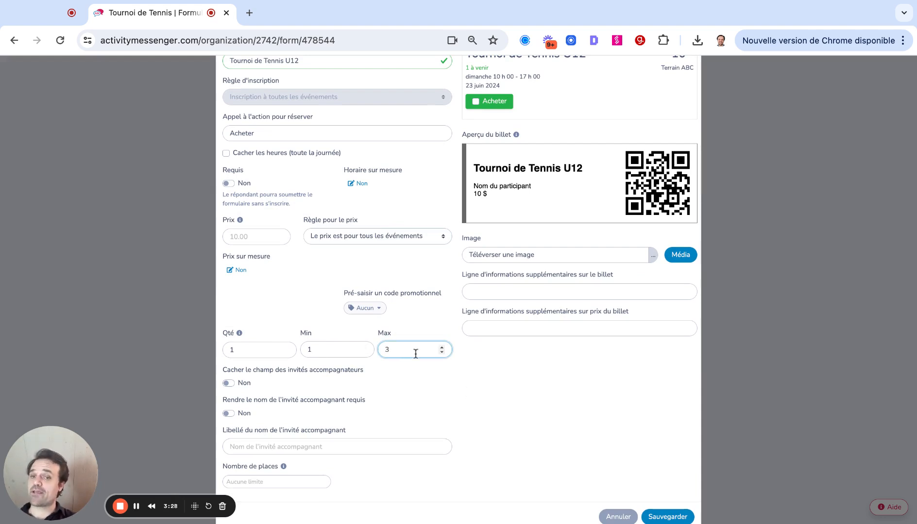
key(BackSpace)
text(1)
scroll(264, 432, down, 1)
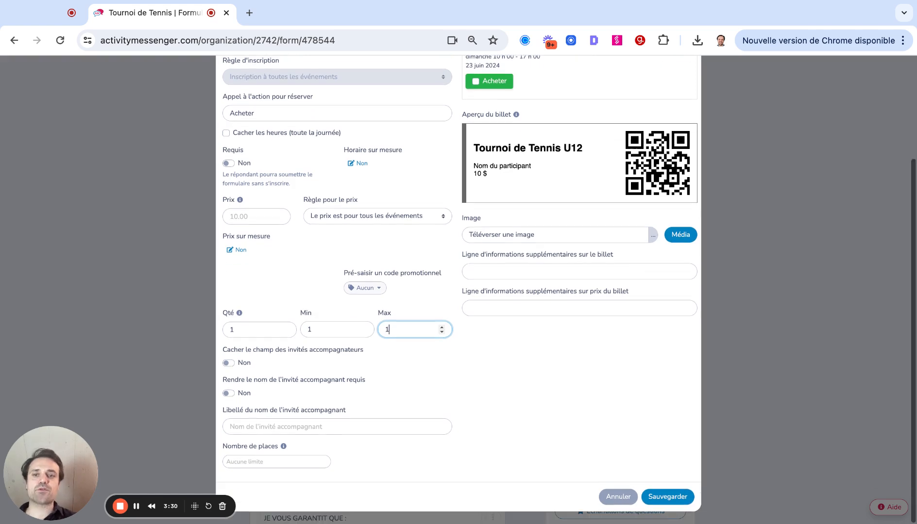
Limit the ticketed event's number of places to 200.
click(252, 461)
click(450, 443)
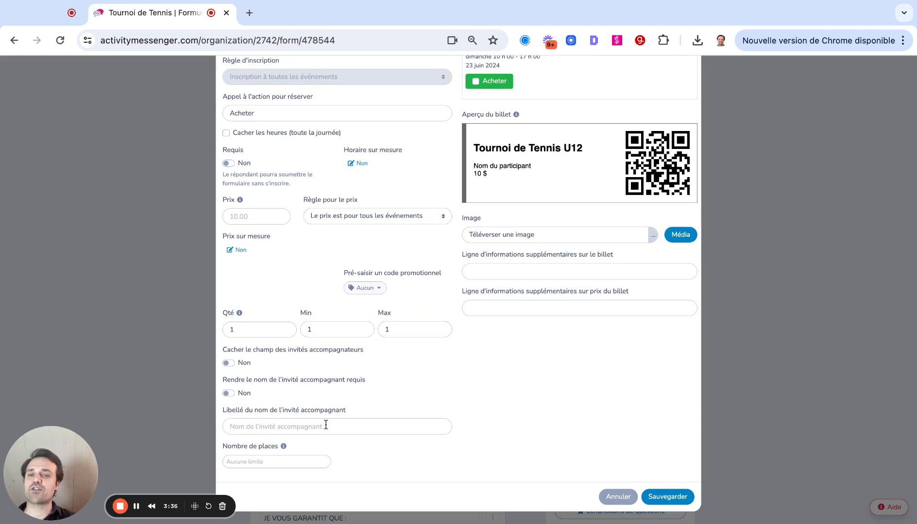
click(267, 461)
text(2020)
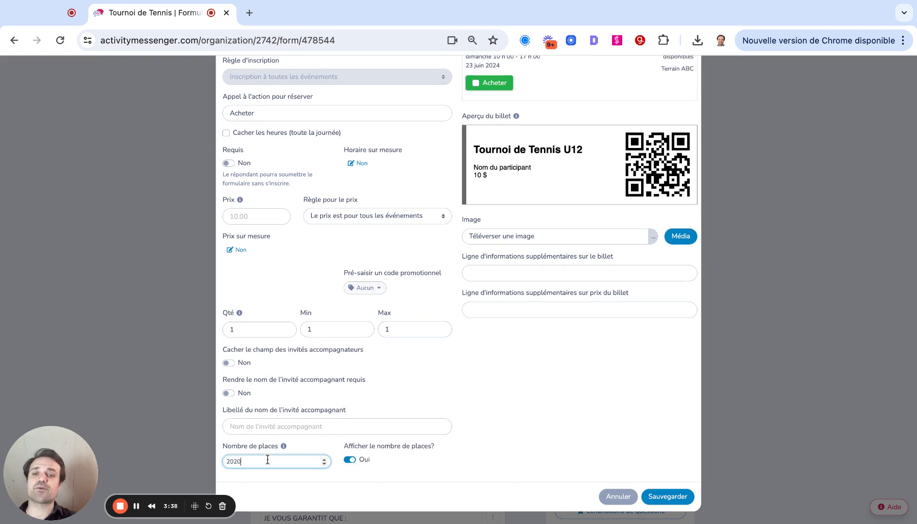
key(BackSpace)
key(BackSpace)
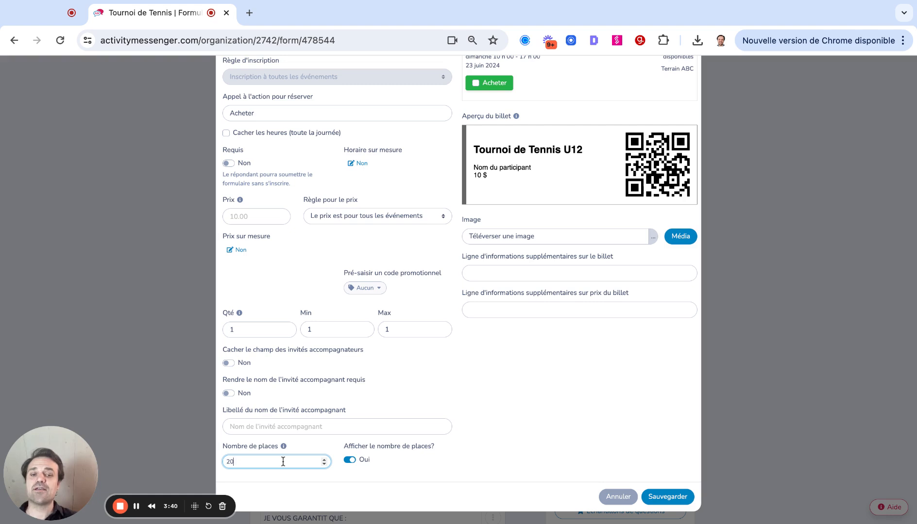
text(0)
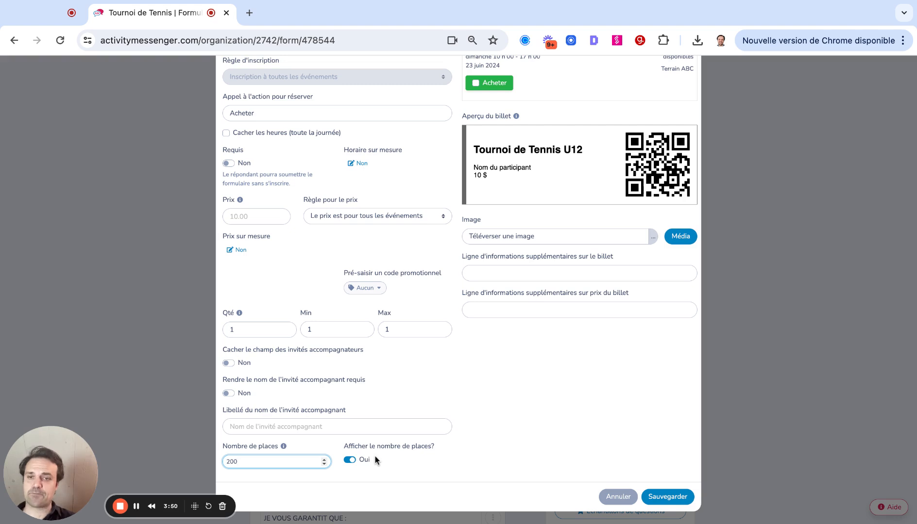
Make the accompanying guest's name required, keeping the guest field shown, and set the maximum ticket quantity to 3.
click(230, 364)
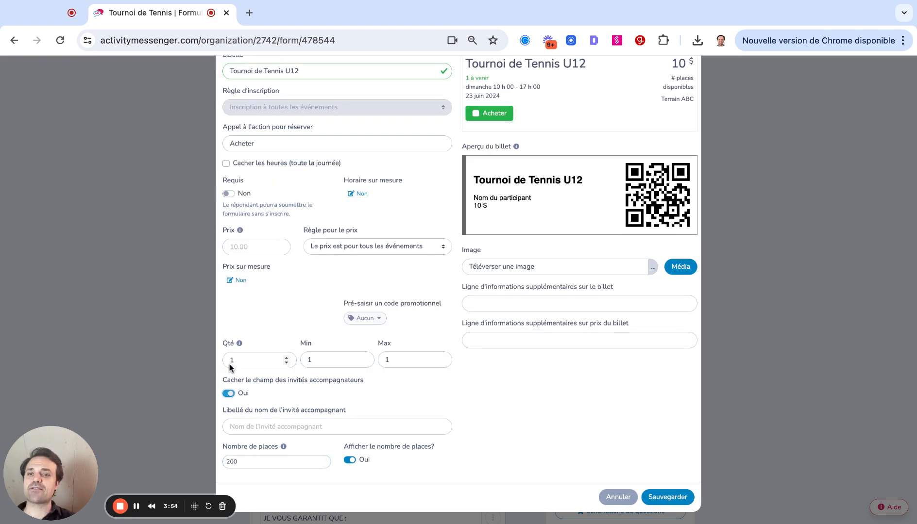
click(229, 394)
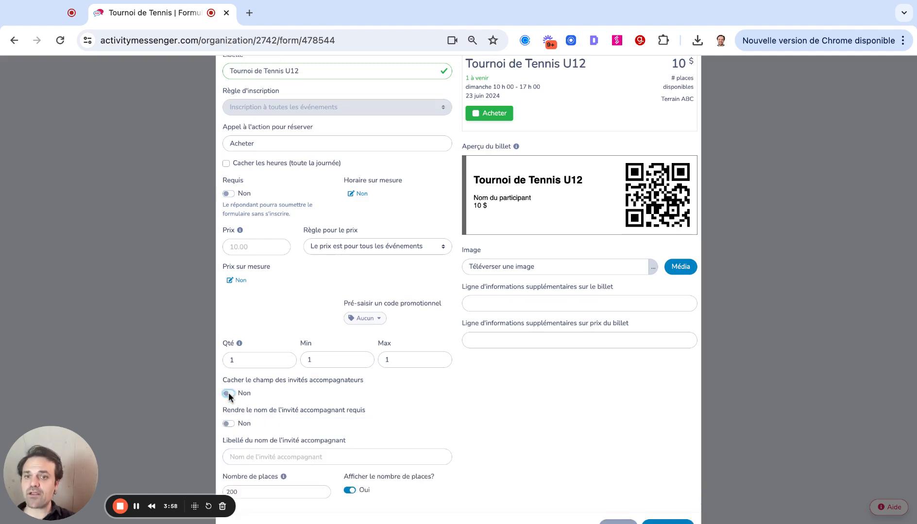
click(228, 424)
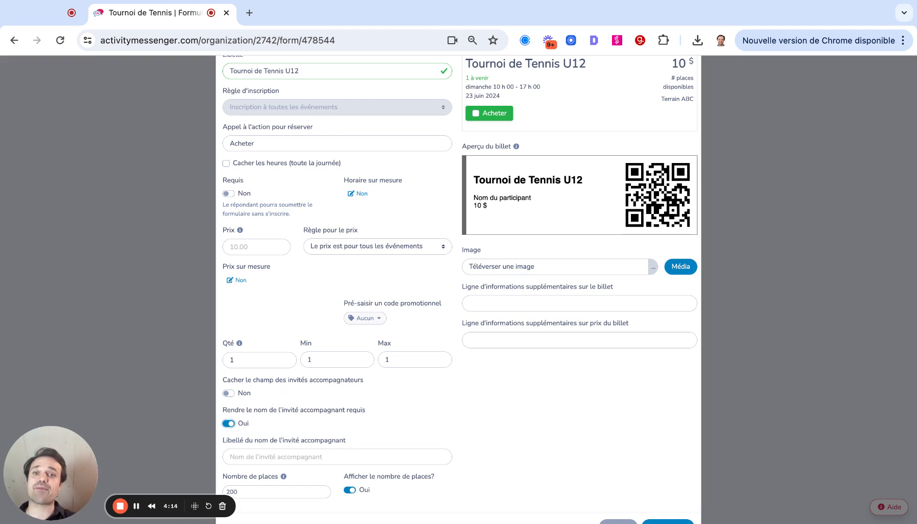
click(400, 363)
key(BackSpace)
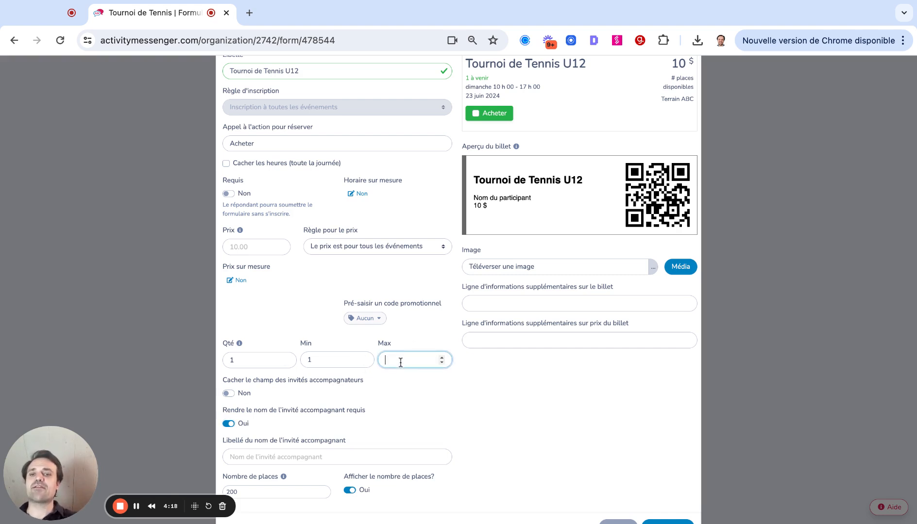
text(3)
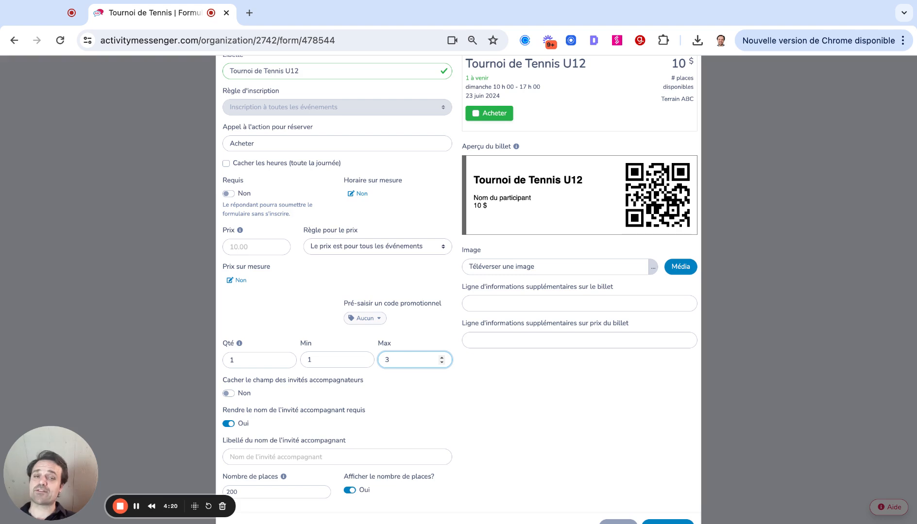
click(586, 367)
Try the first image from the media library on the ticket and remove it.
scroll(586, 366, up, 2)
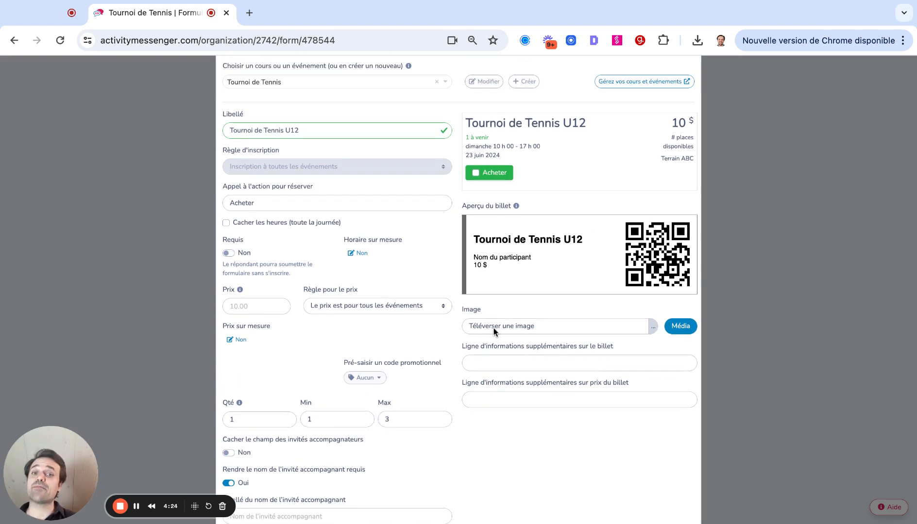
click(680, 326)
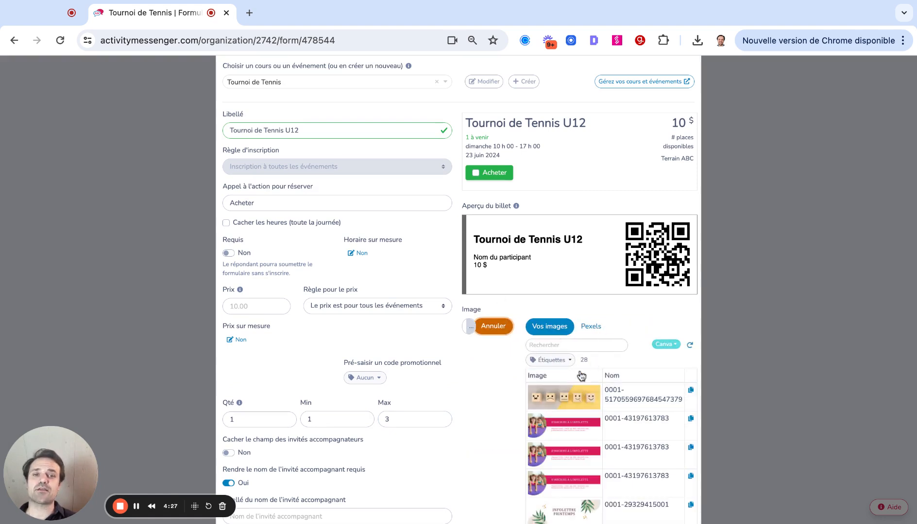
click(573, 347)
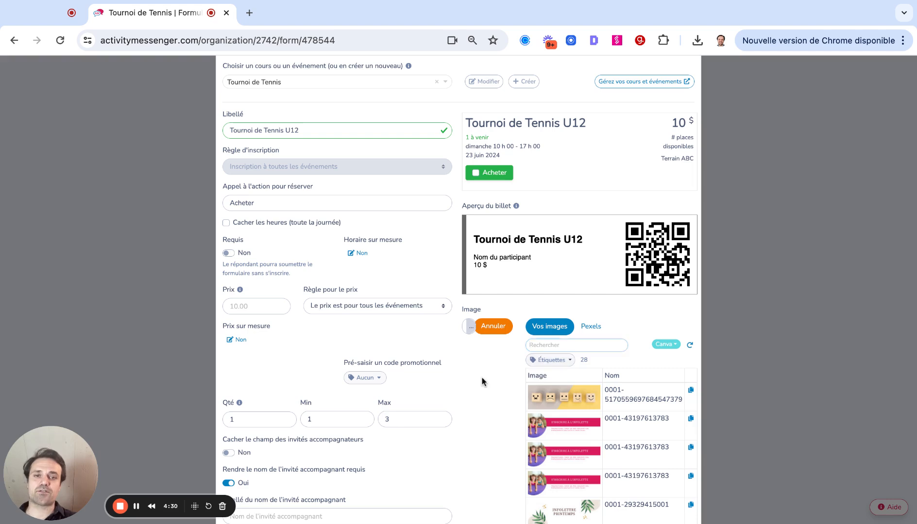
click(549, 399)
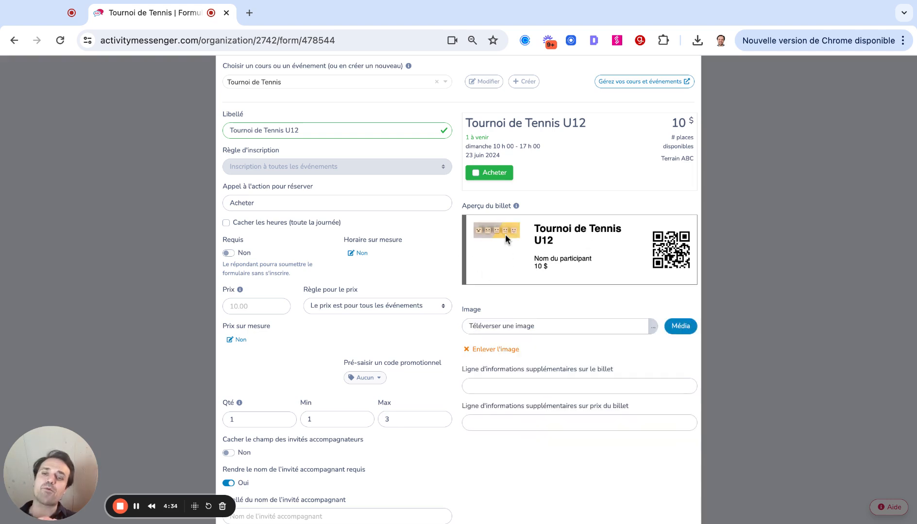
click(484, 346)
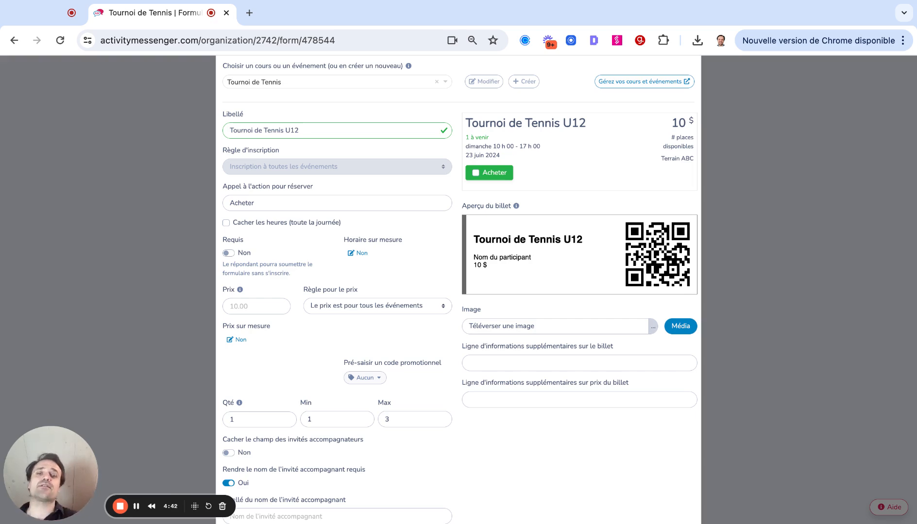
Review the ticketed event's settings and save them.
scroll(609, 297, up, 2)
scroll(609, 298, down, 5)
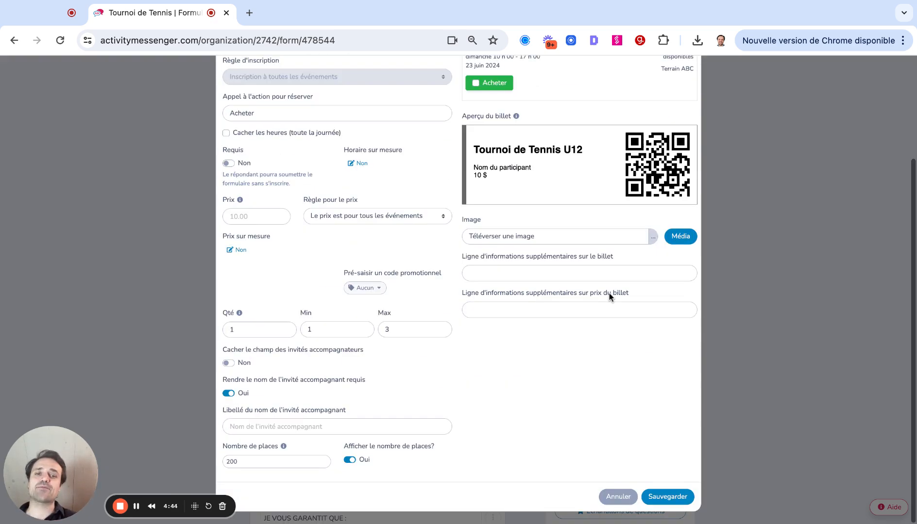
scroll(611, 431, up, 5)
scroll(626, 456, down, 5)
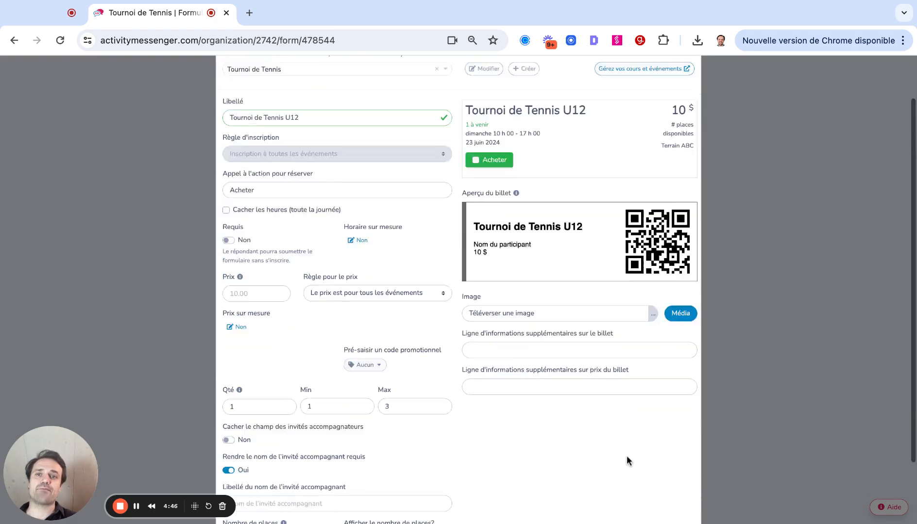
click(667, 497)
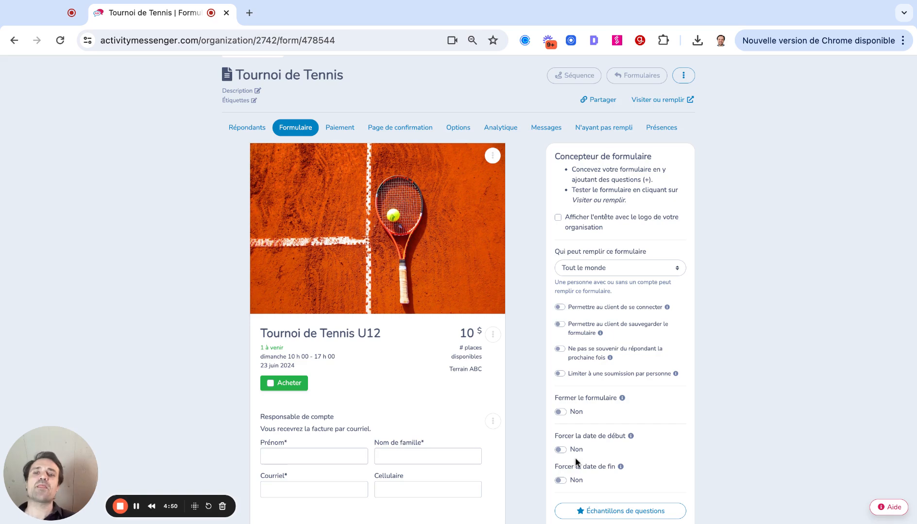
Make the Cellulaire field required in the "Responsable de compte" question and save it.
scroll(574, 458, down, 5)
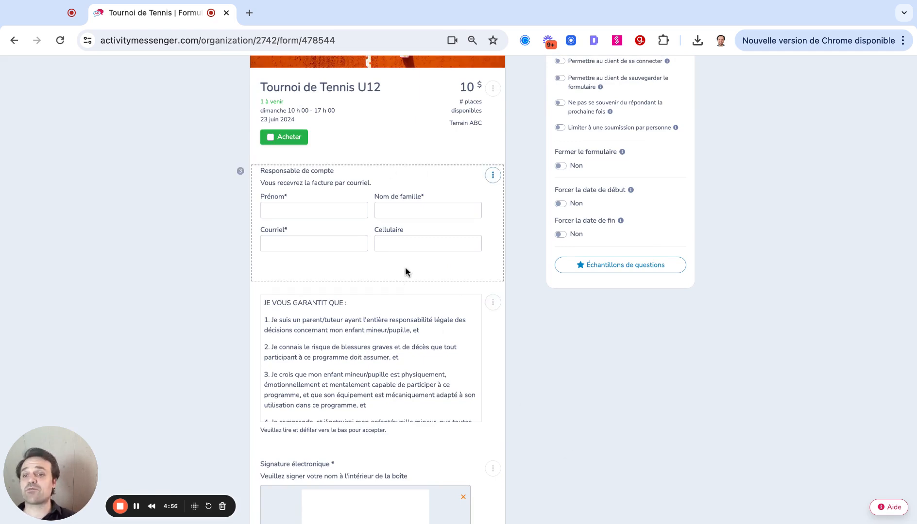
click(493, 175)
click(492, 196)
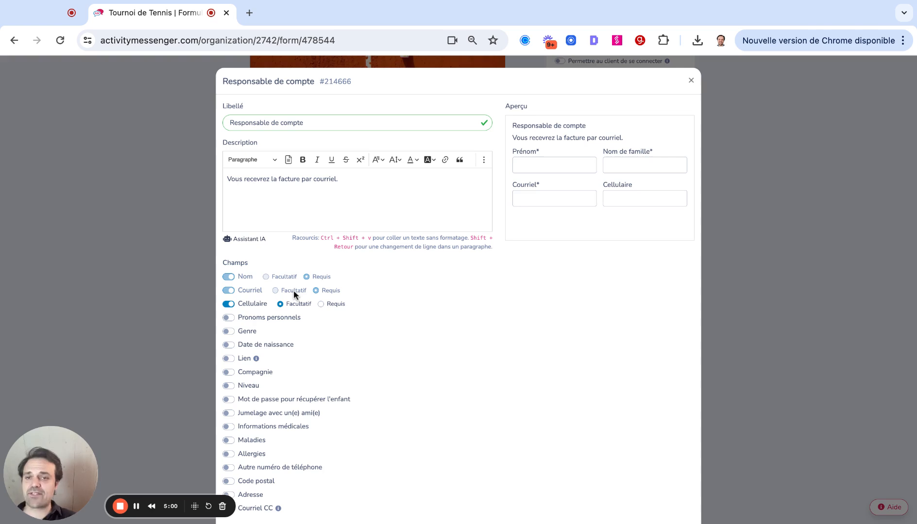
click(321, 304)
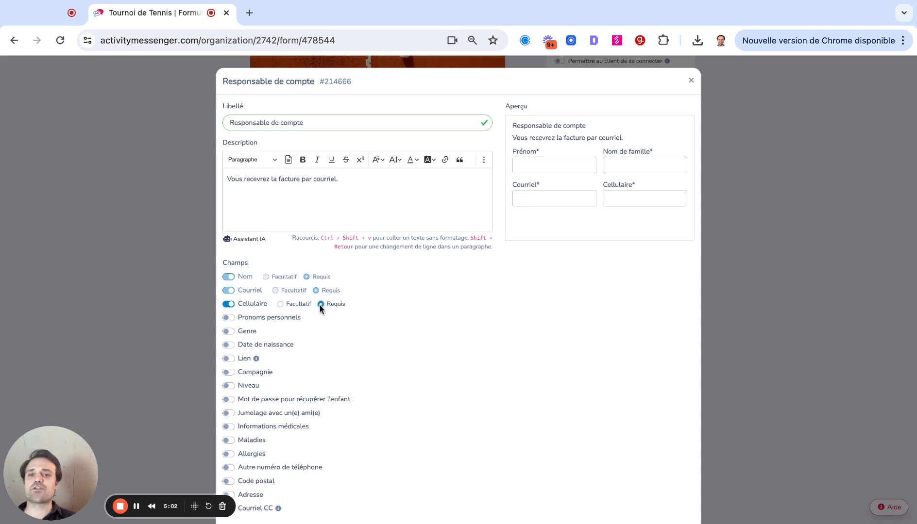
scroll(253, 304, down, 3)
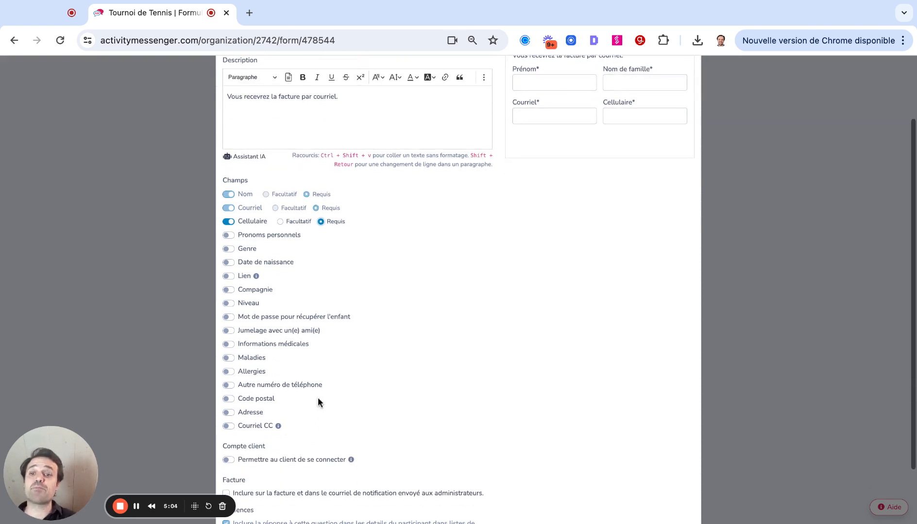
scroll(659, 223, up, 2)
scroll(660, 292, down, 5)
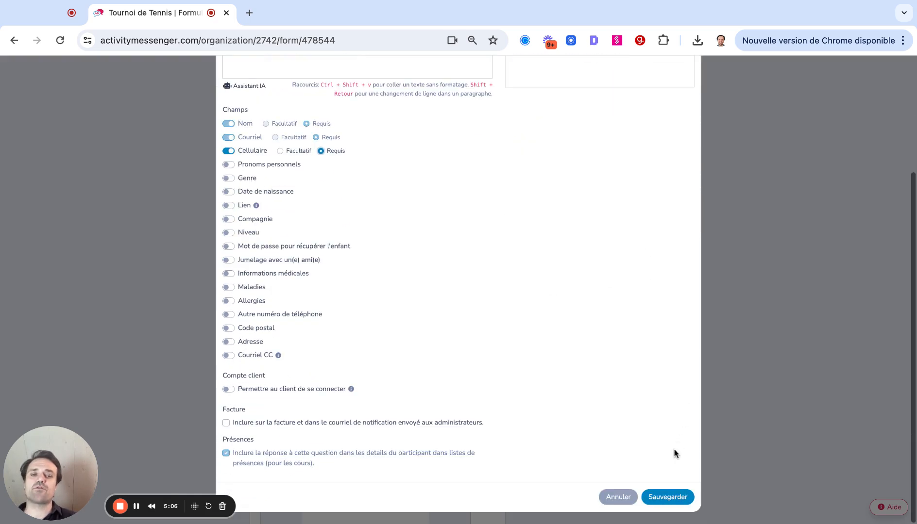
click(665, 494)
Examine the e-commerce block types that can be added to the form, and close the list without adding one.
scroll(559, 301, down, 4)
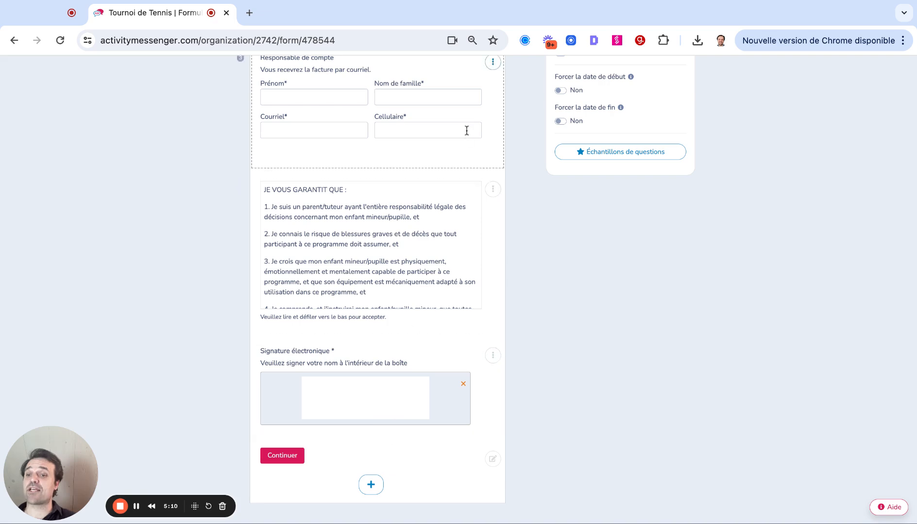
click(371, 485)
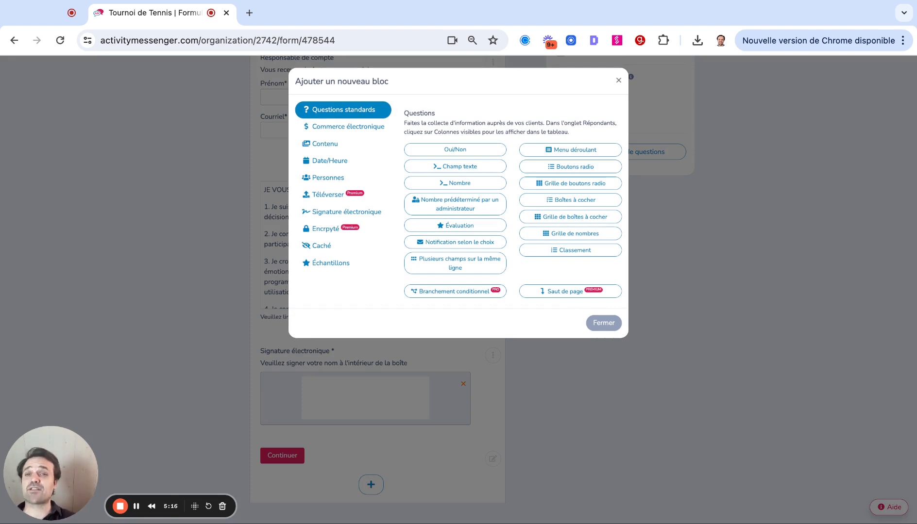
click(349, 128)
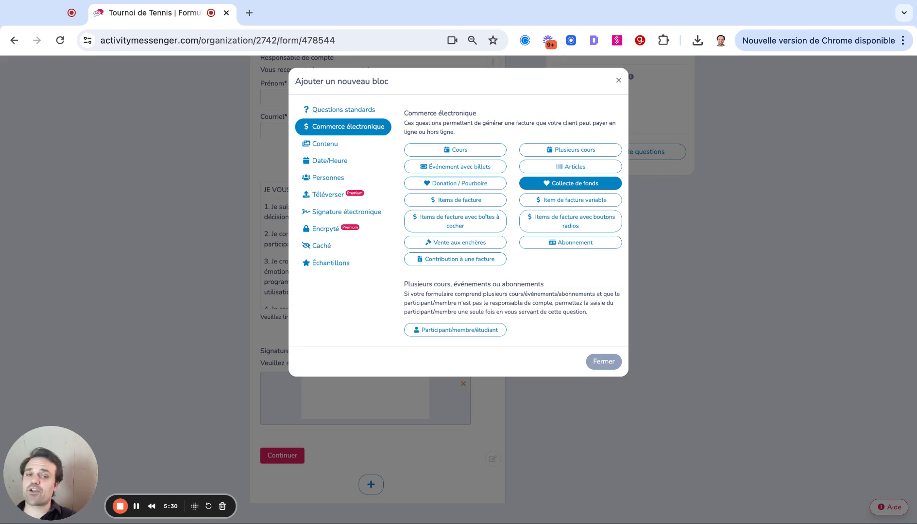
click(608, 361)
In the form's payment options, disallow gift card payment, disable letting clients modify the balance amount or pay it by gift card, and save.
scroll(514, 345, up, 7)
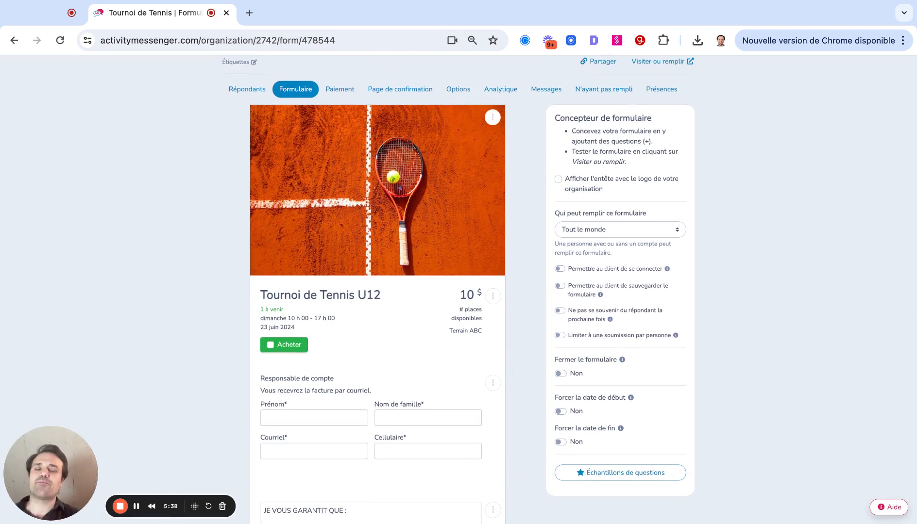
scroll(490, 314, up, 3)
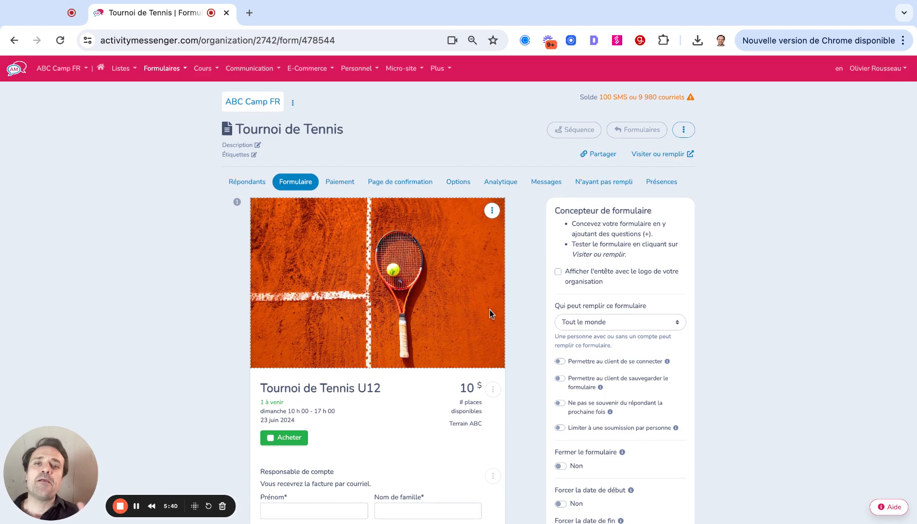
click(346, 191)
scroll(335, 243, down, 2)
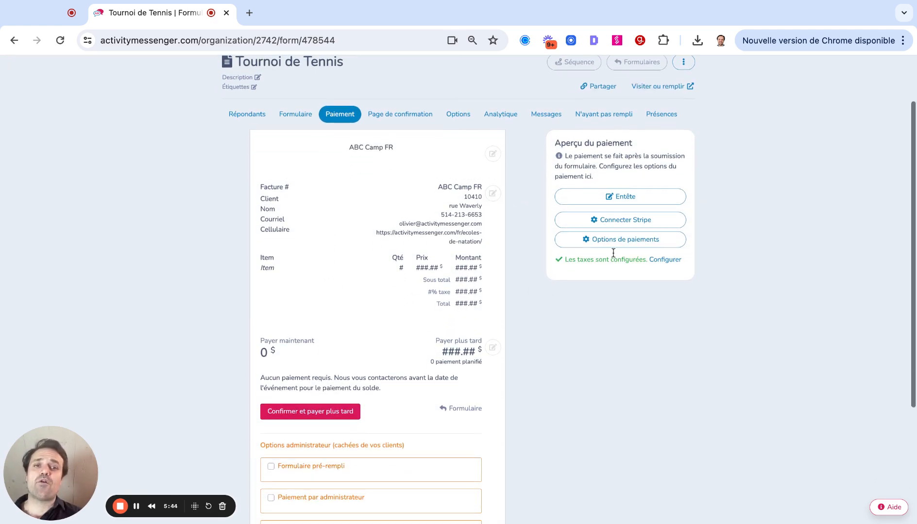
click(622, 242)
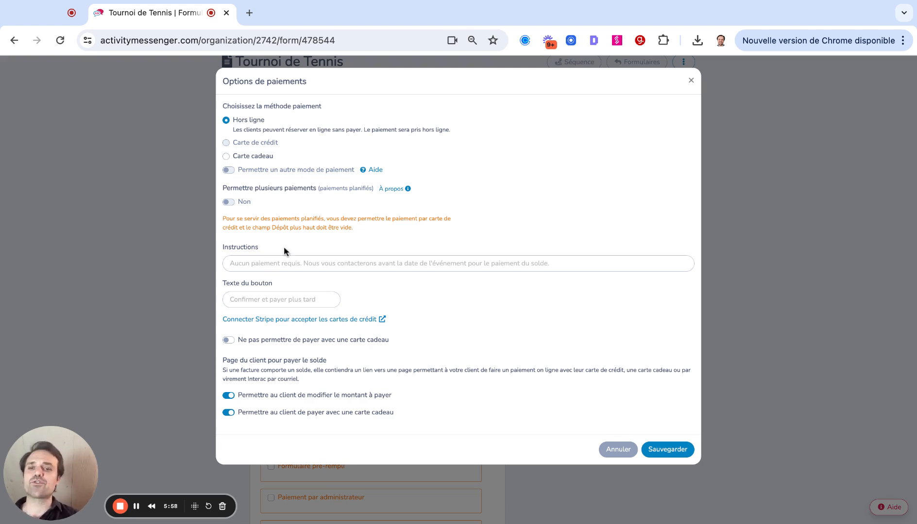
click(227, 341)
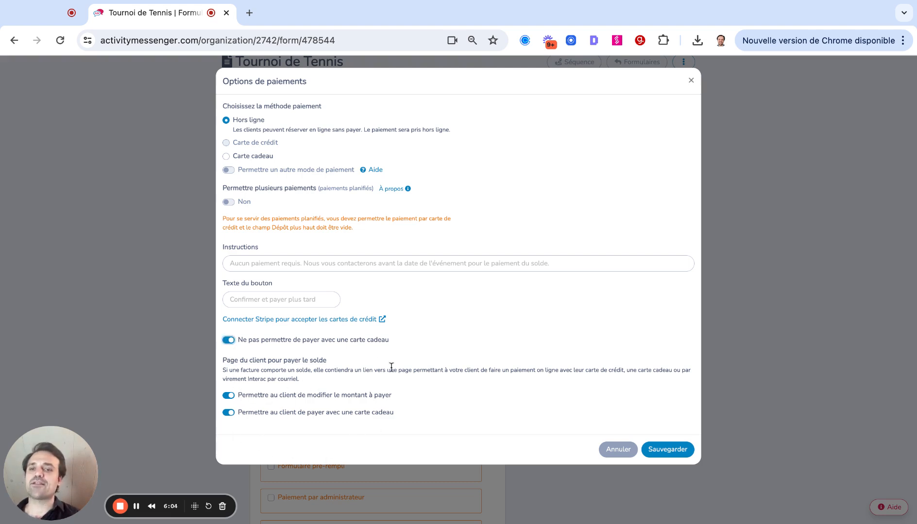
click(228, 396)
click(228, 412)
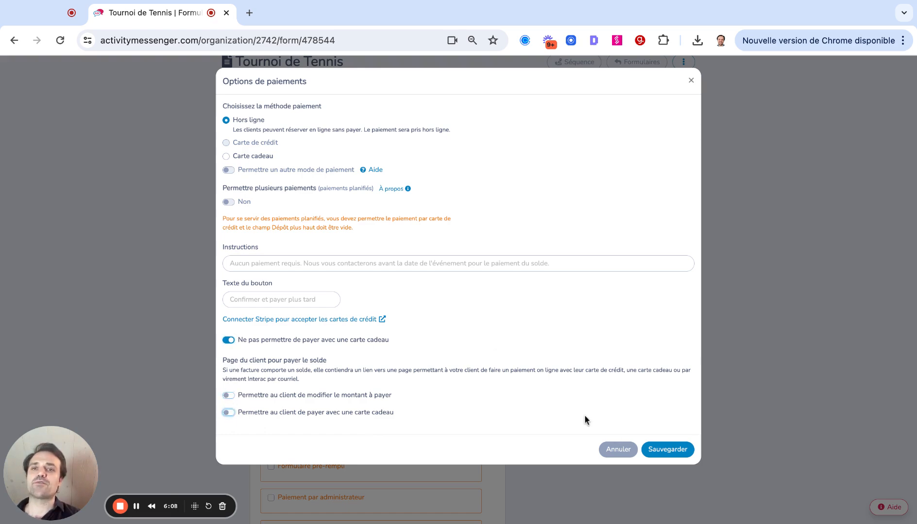
click(675, 454)
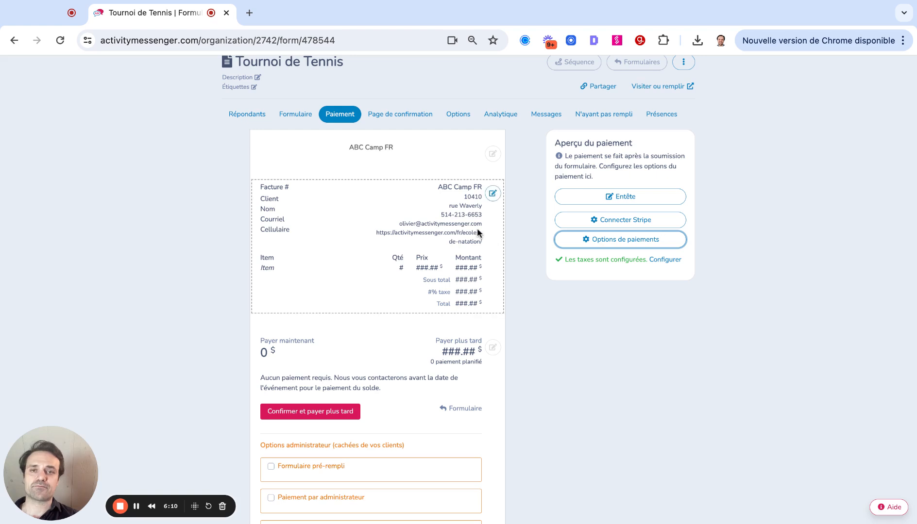
Review the form's confirmation page, its PDF and email options, and the ways to share it.
click(412, 120)
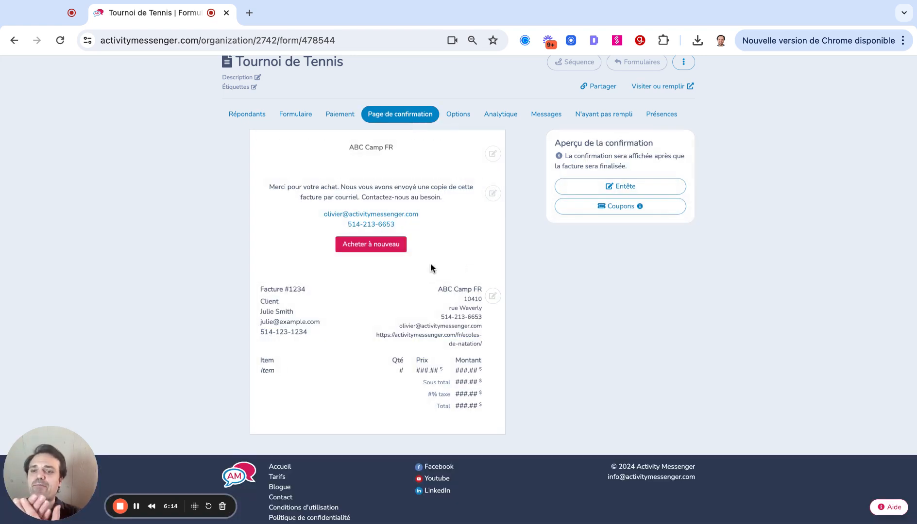
click(461, 116)
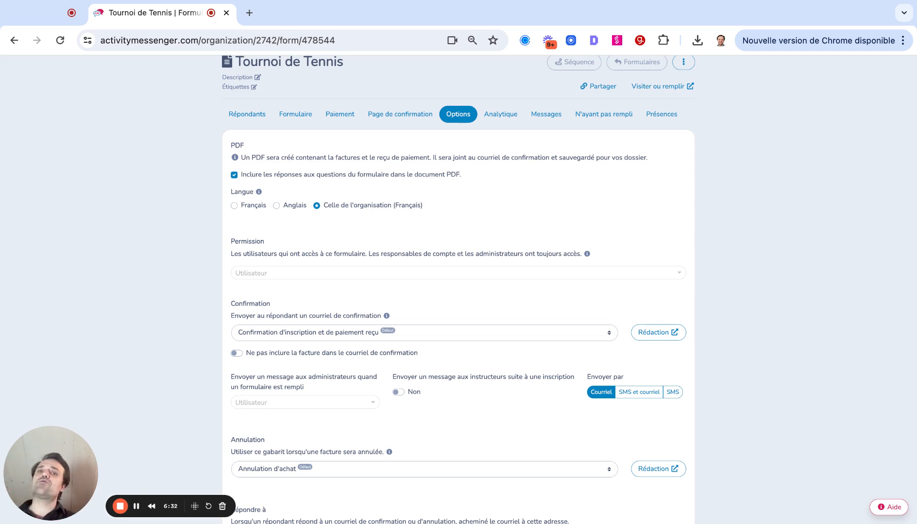
scroll(420, 231, up, 2)
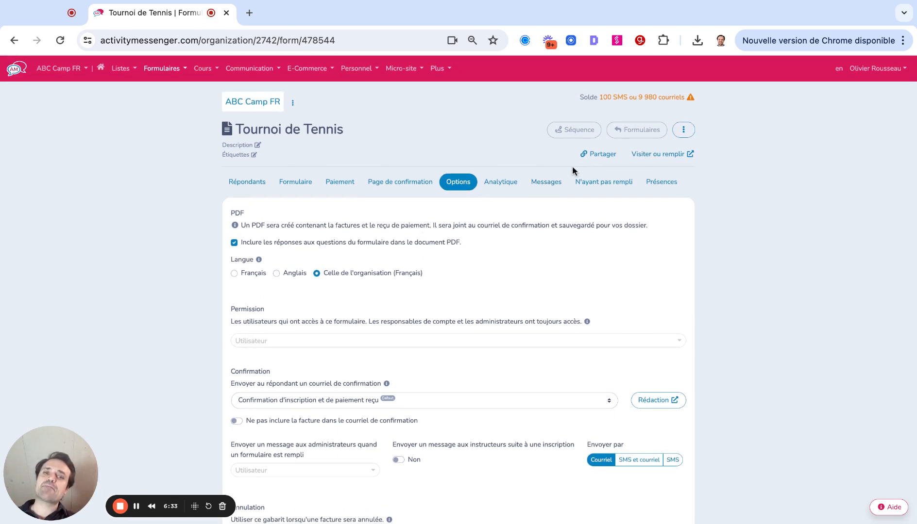
click(597, 156)
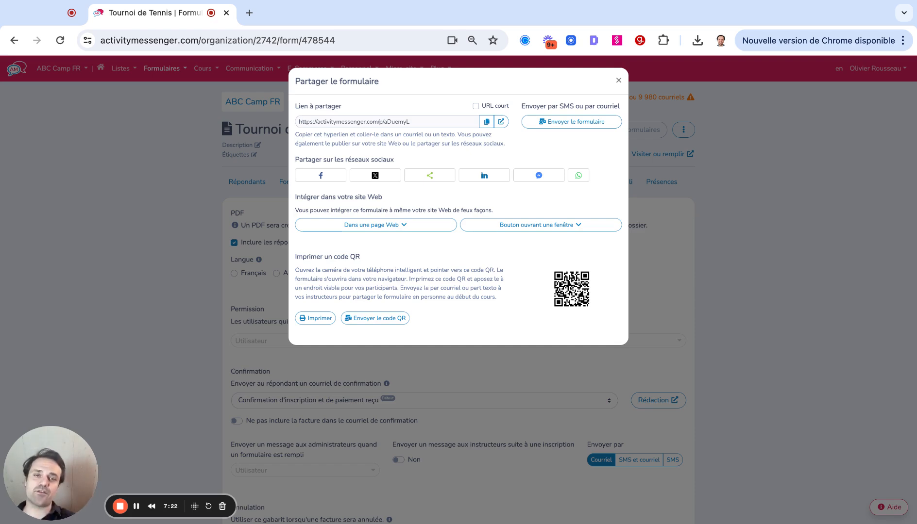
click(619, 81)
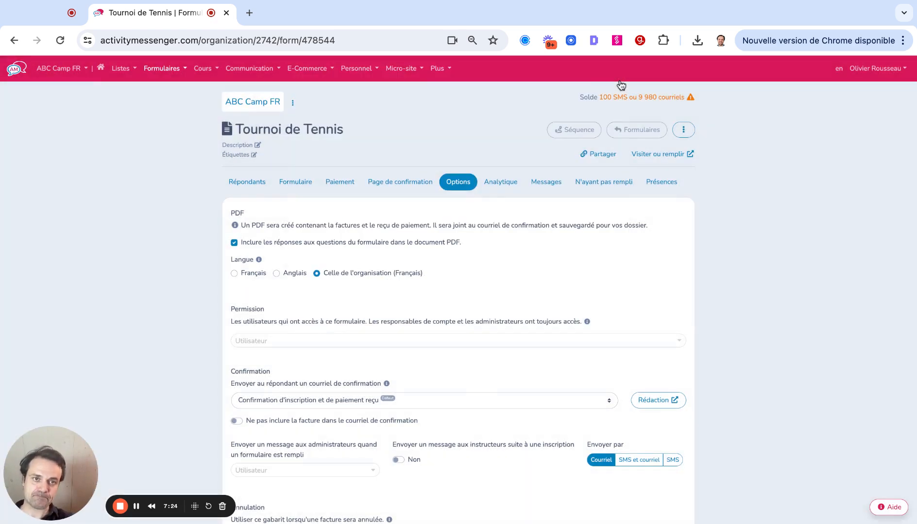
Open the public form, choose to buy 3 tickets for Tournoi de Tennis U12 and enter both accompanying guests' names.
click(645, 154)
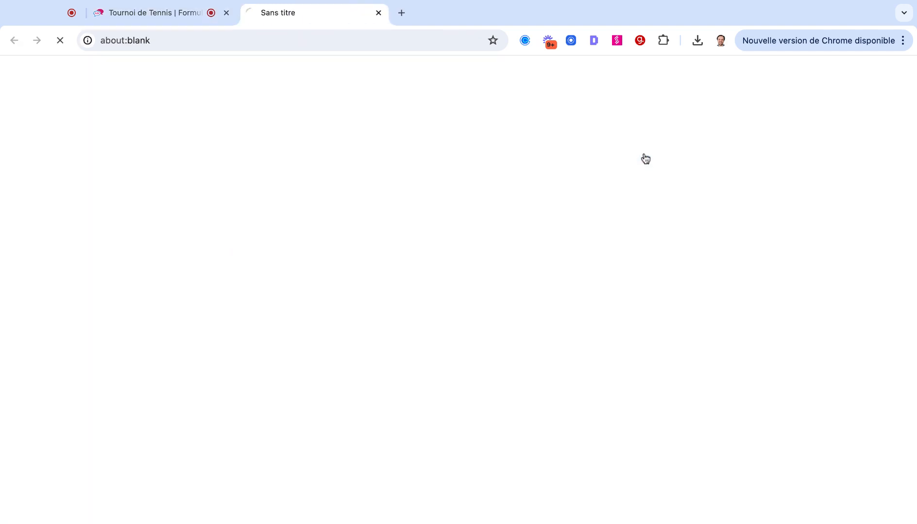
click(363, 333)
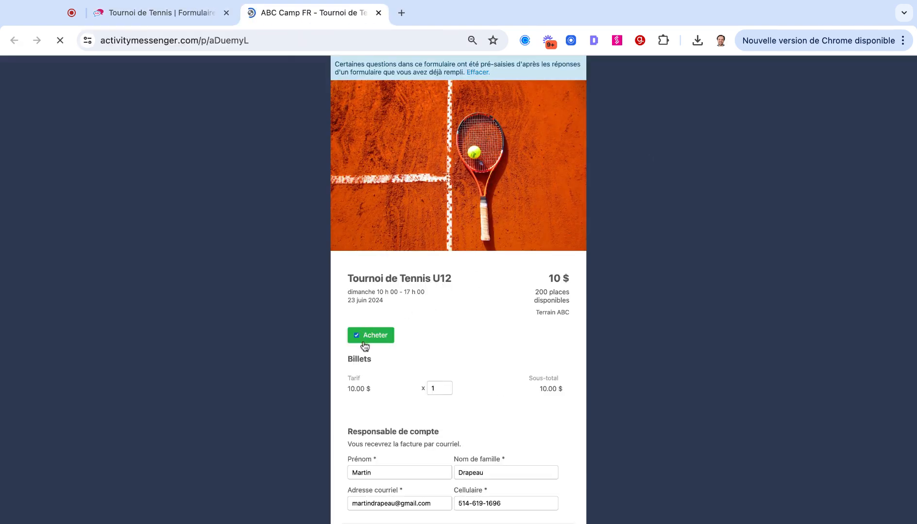
scroll(365, 399, down, 1)
click(444, 342)
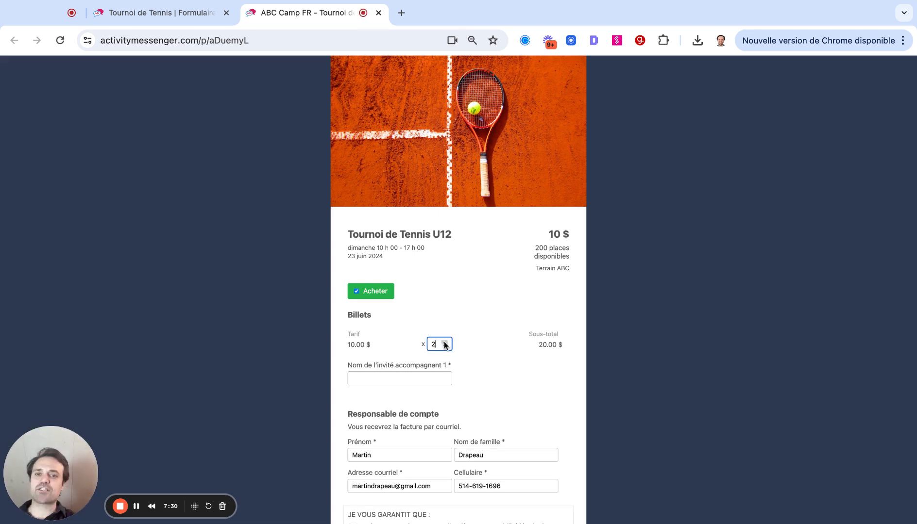
click(444, 343)
click(383, 379)
text(Oli)
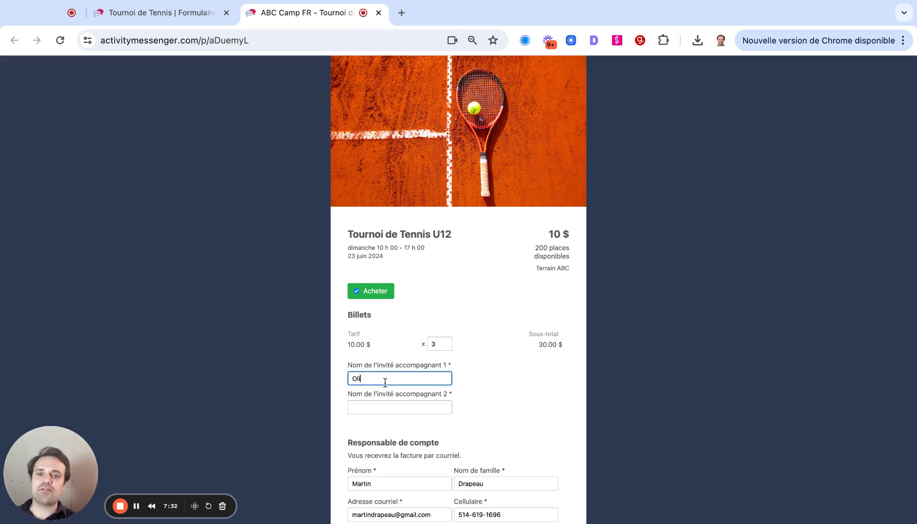
text(vier)
key(Tab)
text(Mic)
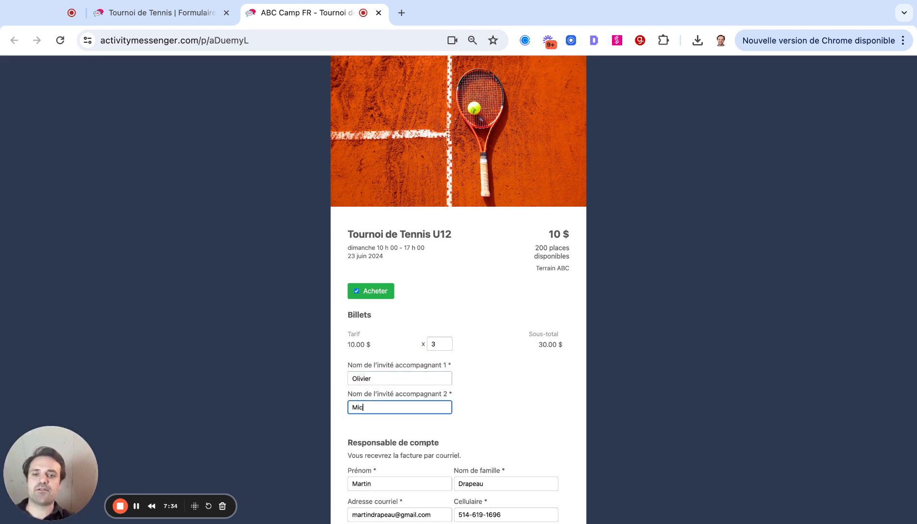
text(heal)
Accept the waiver, sign in the electronic signature box, submit the form and confirm the order with payment due later.
scroll(451, 371, down, 3)
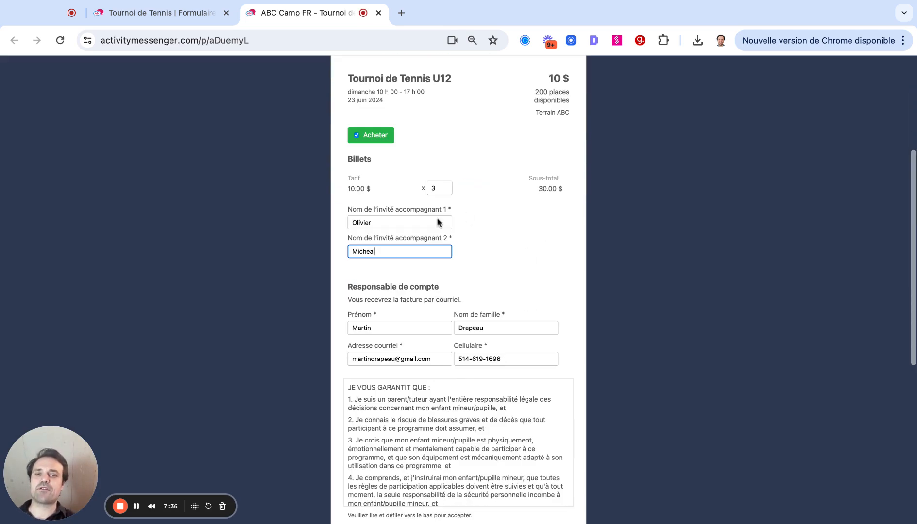
scroll(584, 307, down, 5)
scroll(366, 228, down, 10)
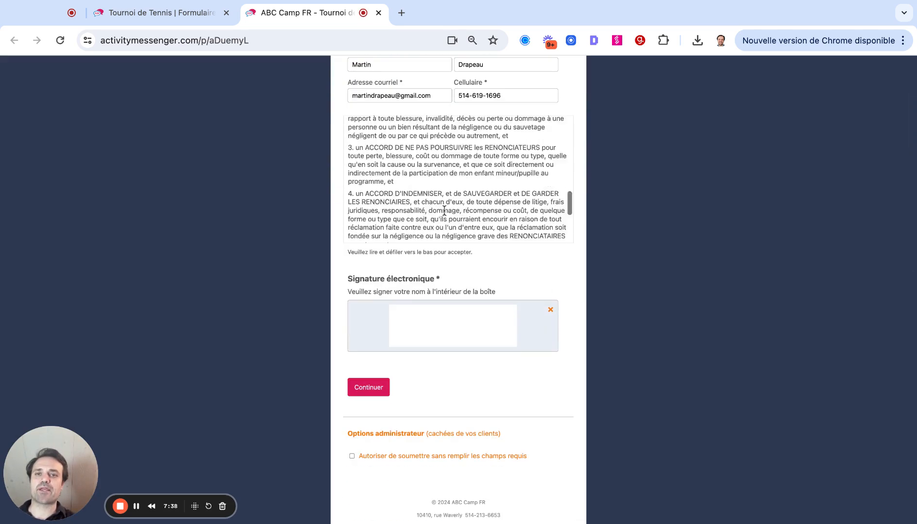
scroll(366, 228, down, 2)
click(352, 230)
drag(413, 318, 482, 331)
click(370, 388)
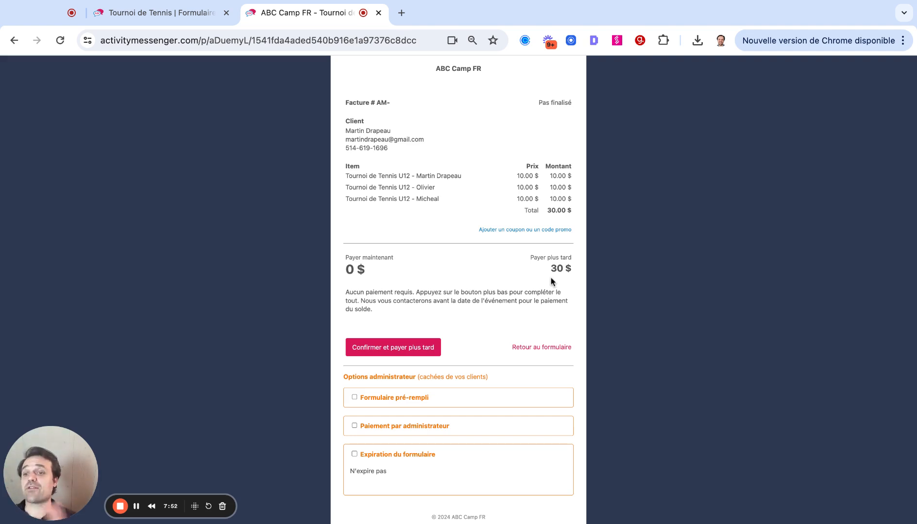
click(406, 353)
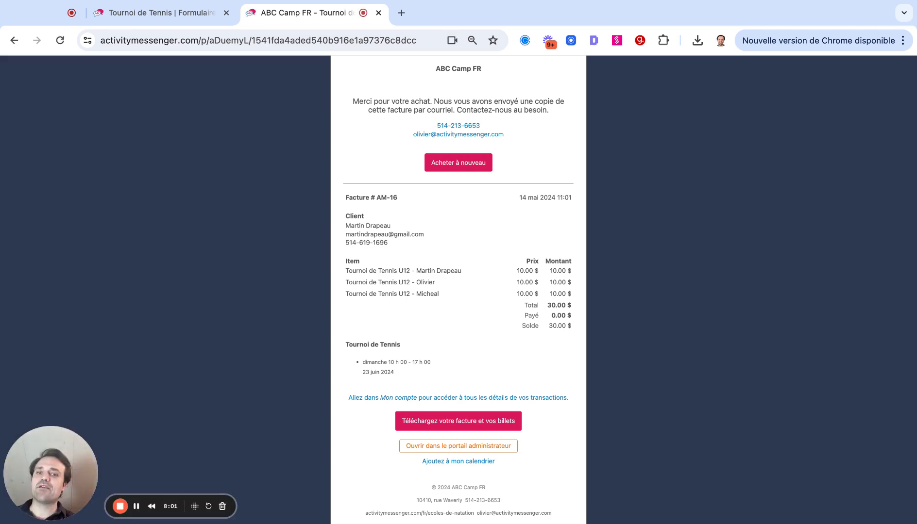
Open the invoice and tickets PDF, examine the QR-code tickets, and return to the form's administration page.
click(461, 426)
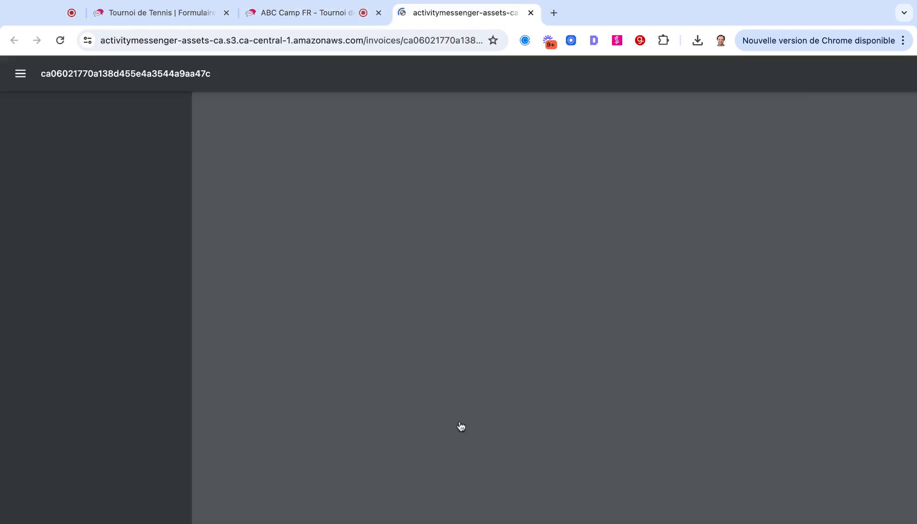
scroll(461, 309, down, 14)
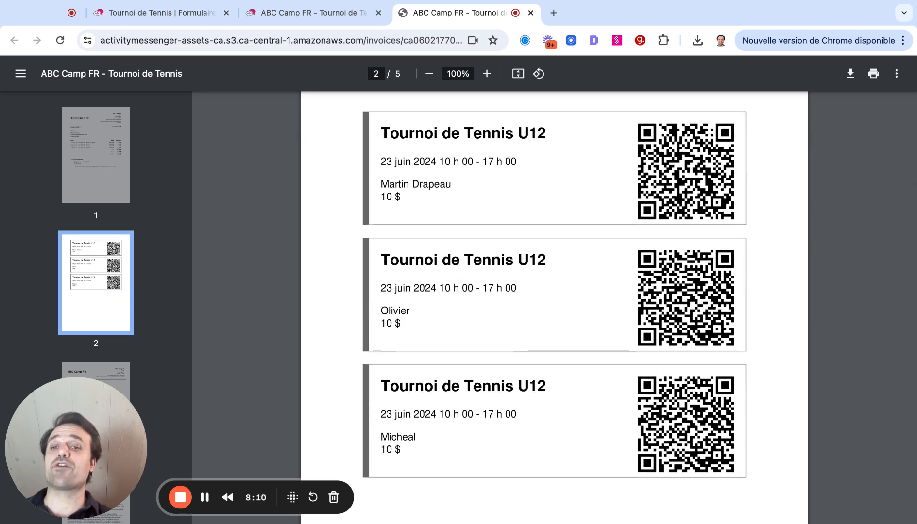
click(320, 11)
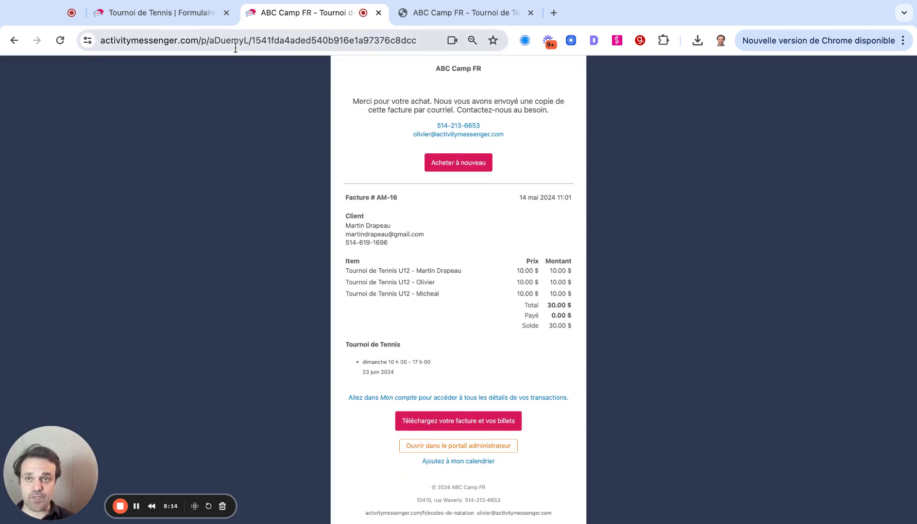
click(157, 20)
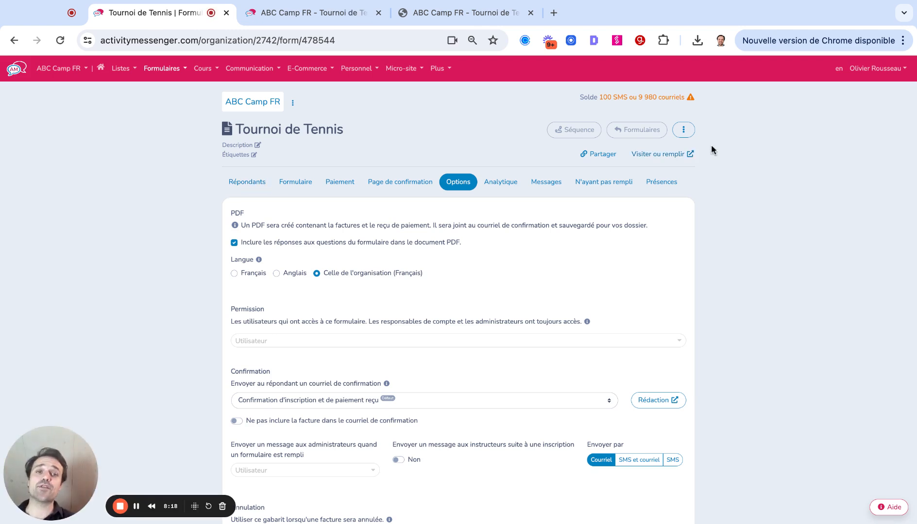
Open the Tournoi de Tennis attendance list, look at the ticket scanner page and return to the list.
click(656, 188)
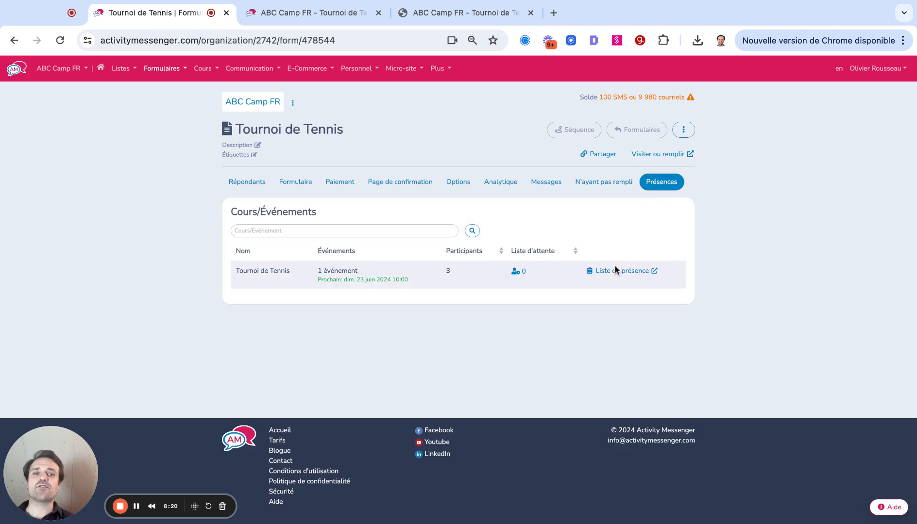
click(615, 271)
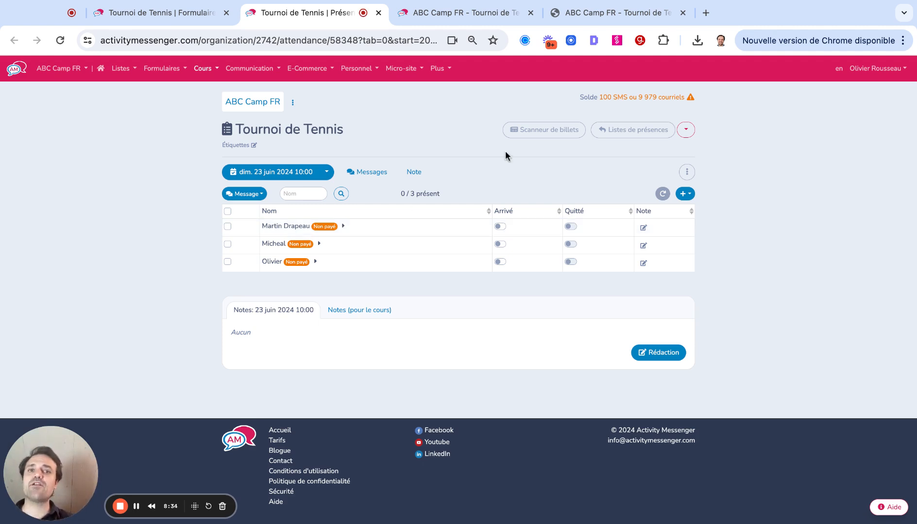
click(552, 134)
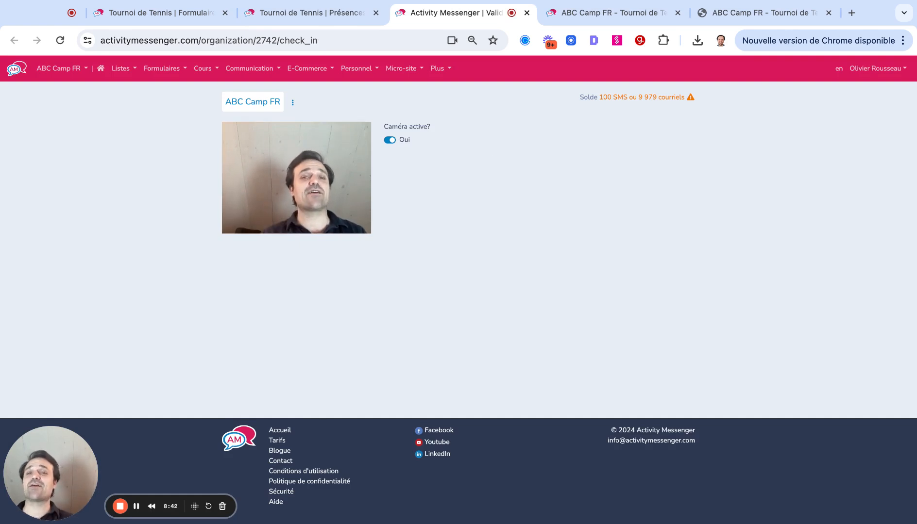
click(332, 16)
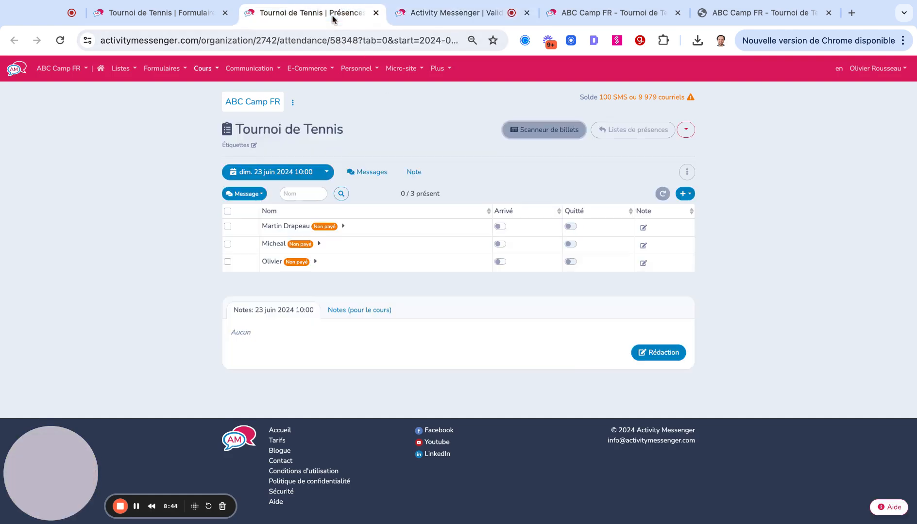
Mark the first participant on the attendance list as arrived, expand their details and select all participants.
click(499, 227)
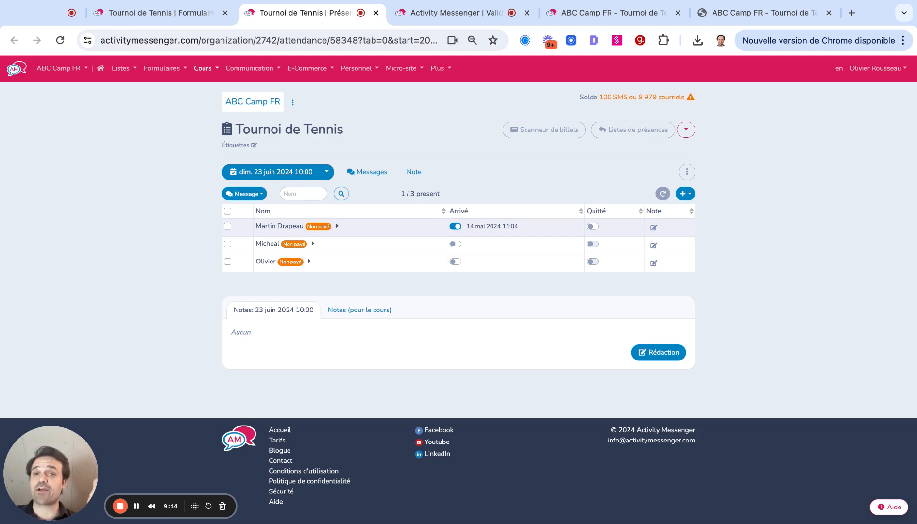
click(279, 226)
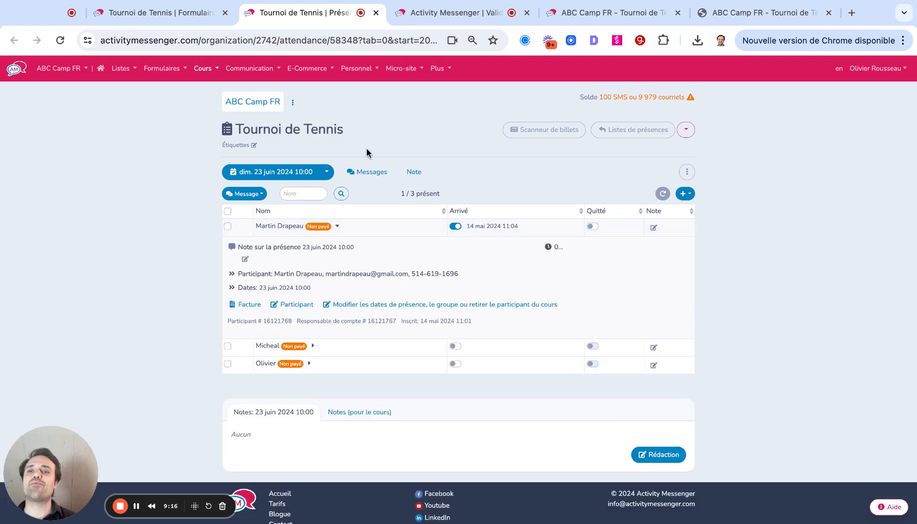
click(228, 212)
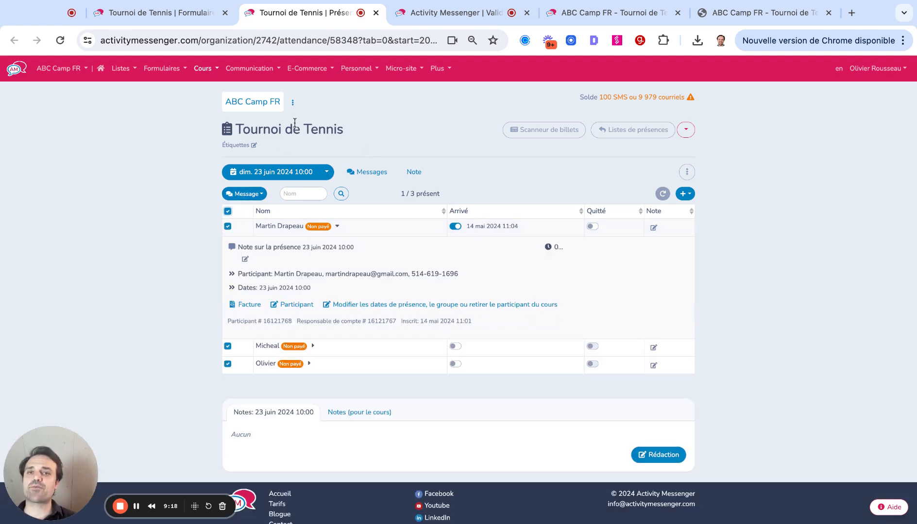
Start a new non-marketing email message addressed to the people from the Tournoi de Tennis registration form.
click(213, 69)
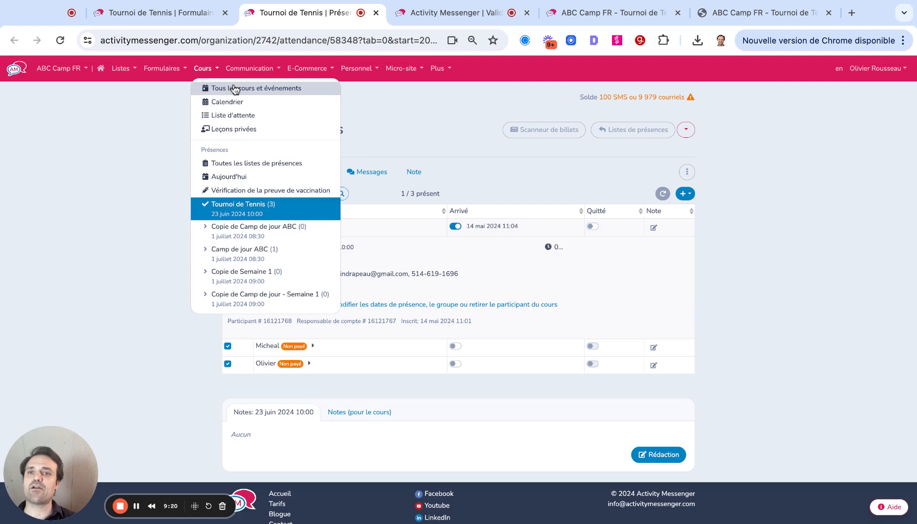
click(249, 68)
click(238, 89)
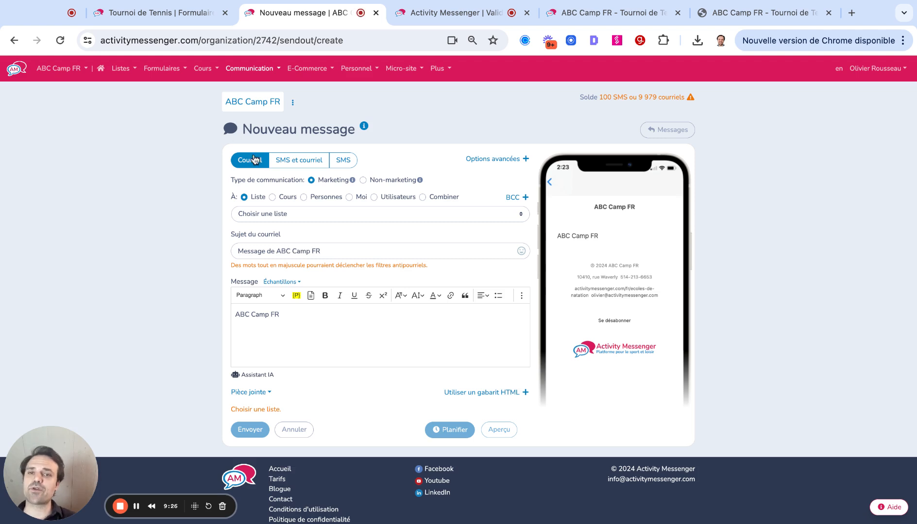
click(363, 180)
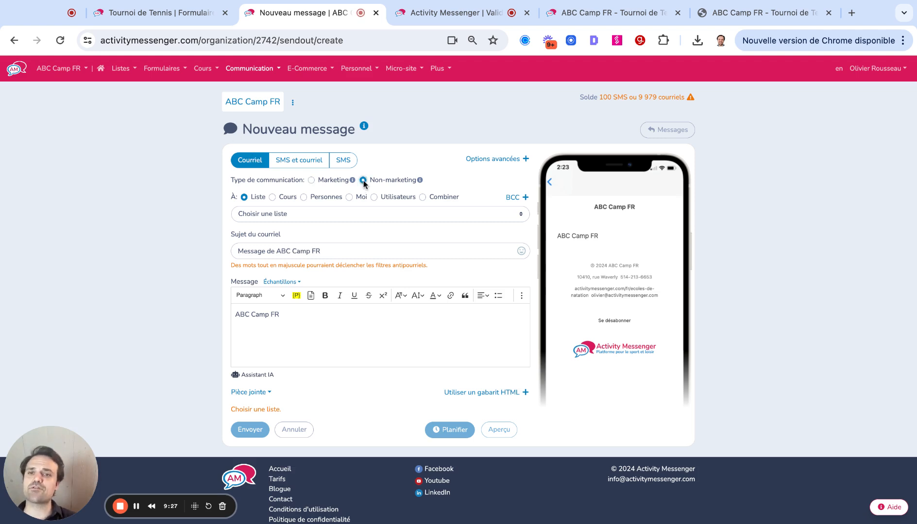
click(278, 215)
click(289, 235)
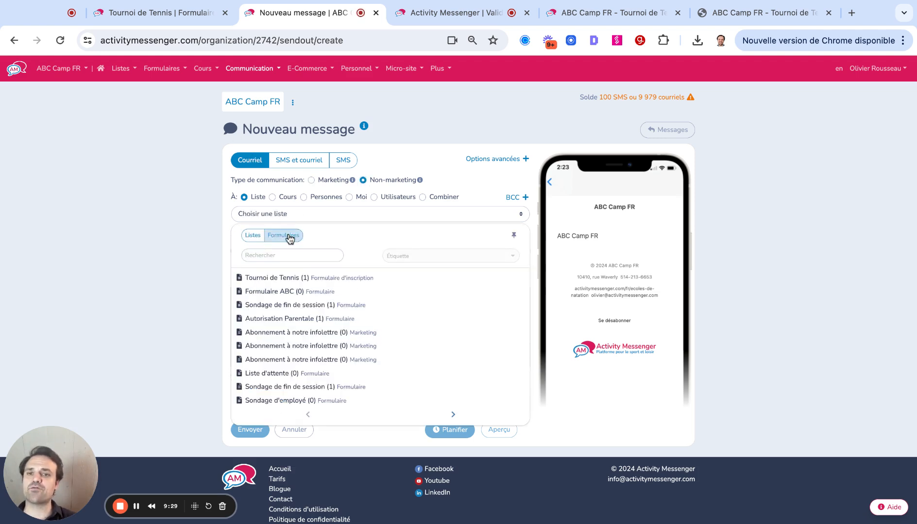
click(272, 278)
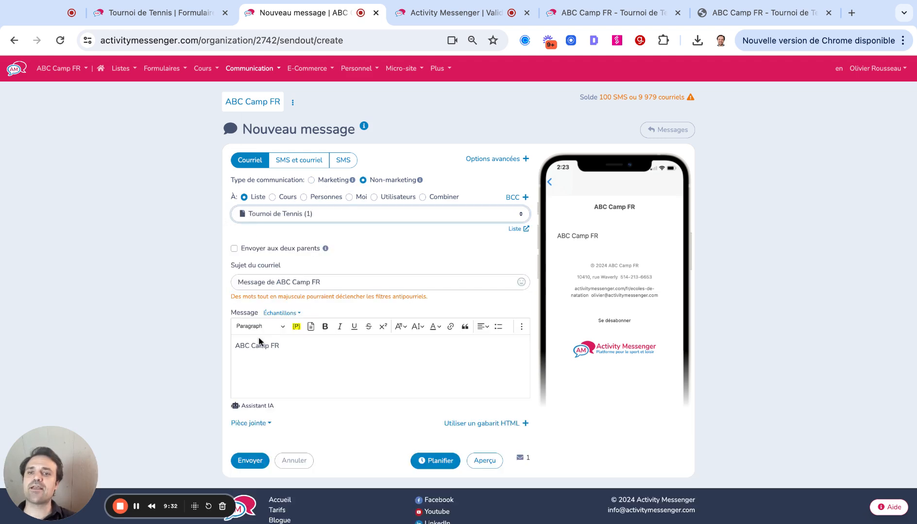
Attach the Tournoi de Tennis form to the message.
click(250, 424)
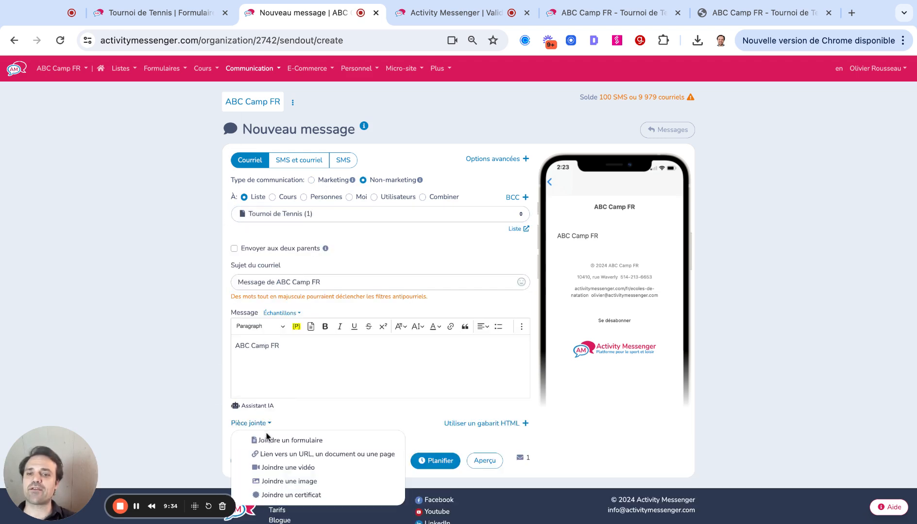
click(272, 441)
scroll(290, 386, down, 2)
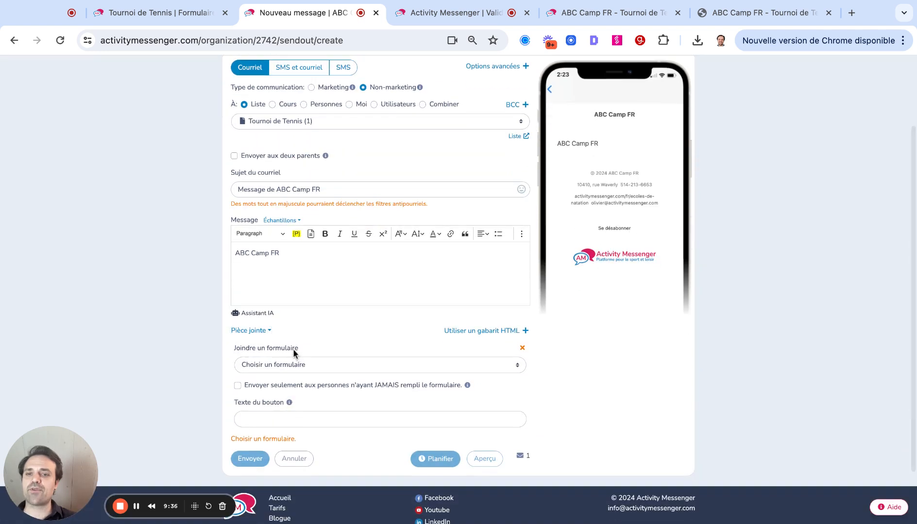
click(292, 365)
click(292, 214)
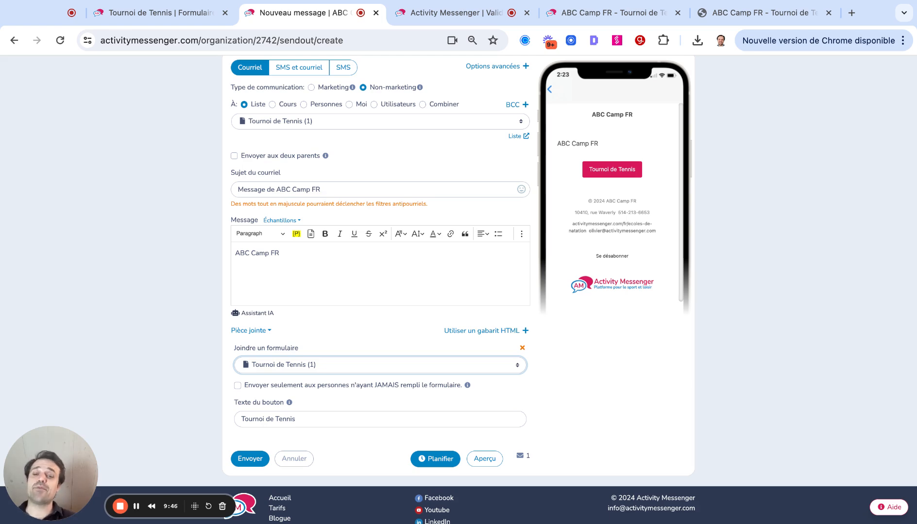
Try scheduling the message for 7 juin 2024, cancel the scheduling and return to the message draft.
click(435, 459)
click(374, 139)
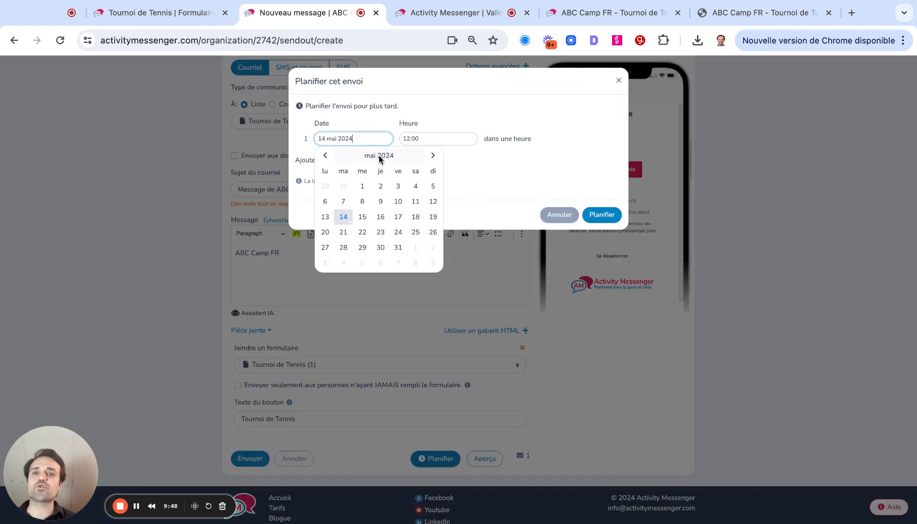
click(432, 156)
click(399, 207)
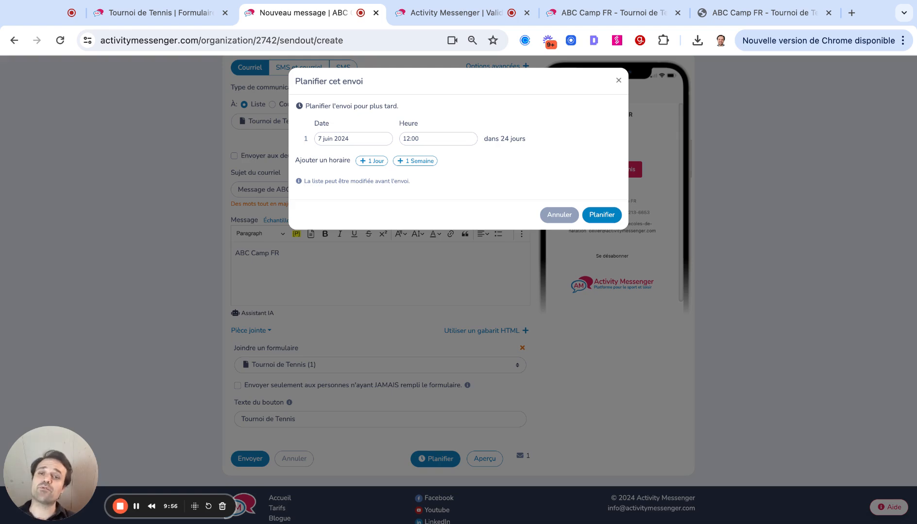
click(549, 216)
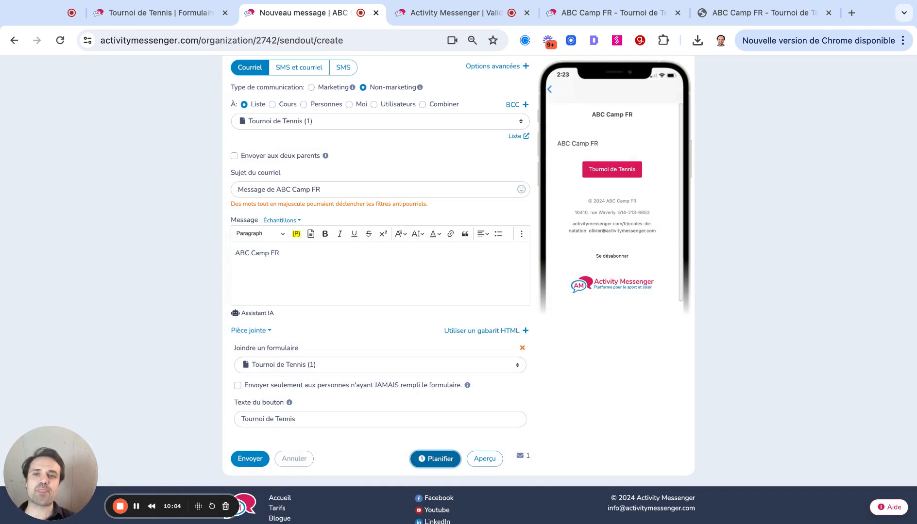
scroll(458, 290, up, 3)
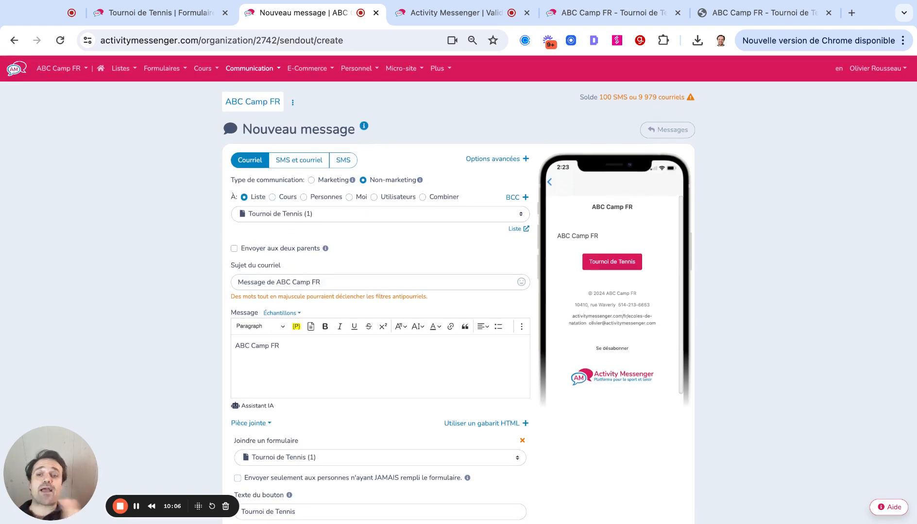